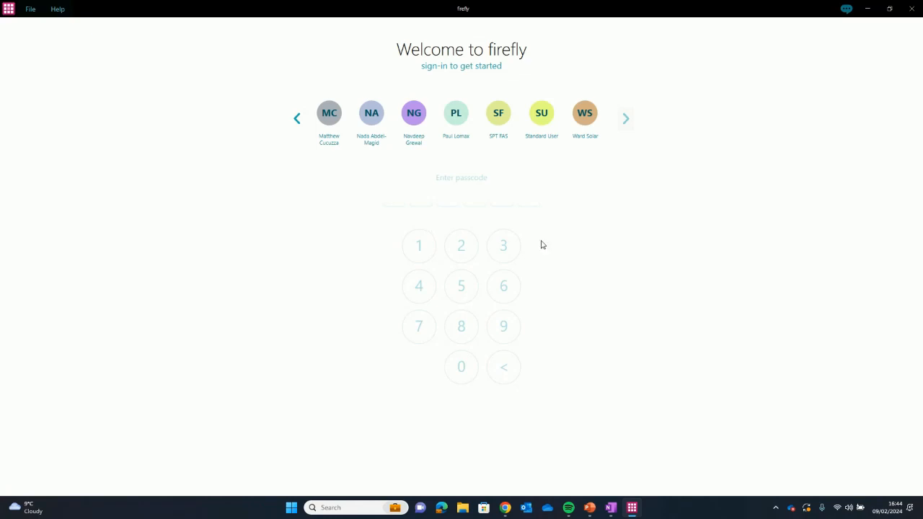
# - Sign in to the personal user profile by entering its six-digit passcode
pyautogui.click(460, 118)
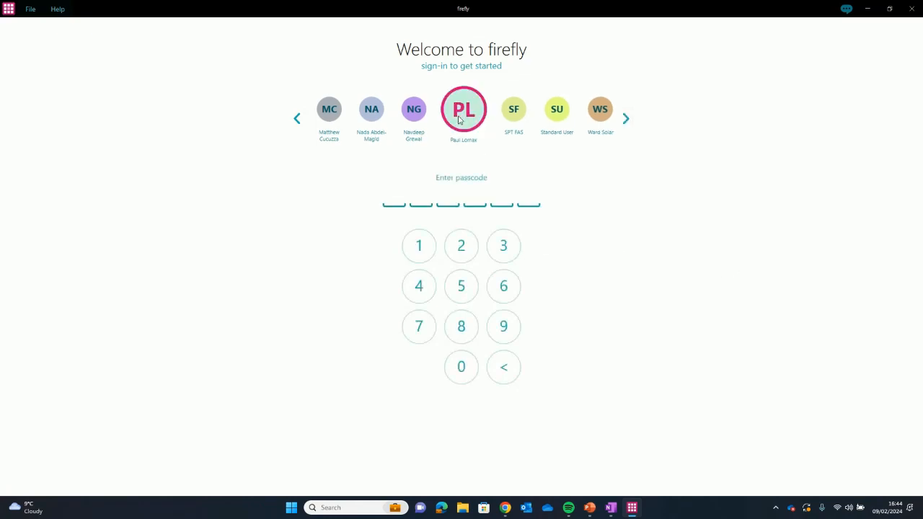
pyautogui.click(461, 249)
pyautogui.click(462, 249)
pyautogui.click(461, 249)
pyautogui.click(462, 249)
pyautogui.click(461, 249)
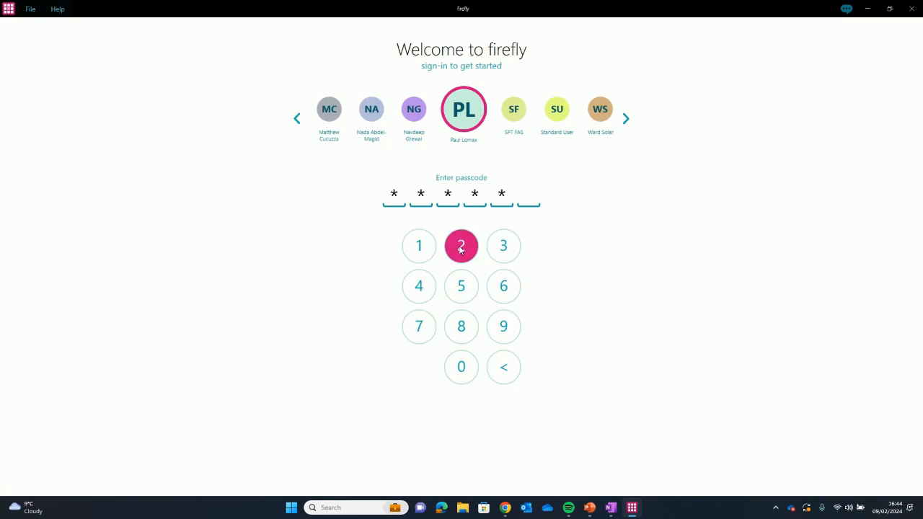
pyautogui.click(461, 249)
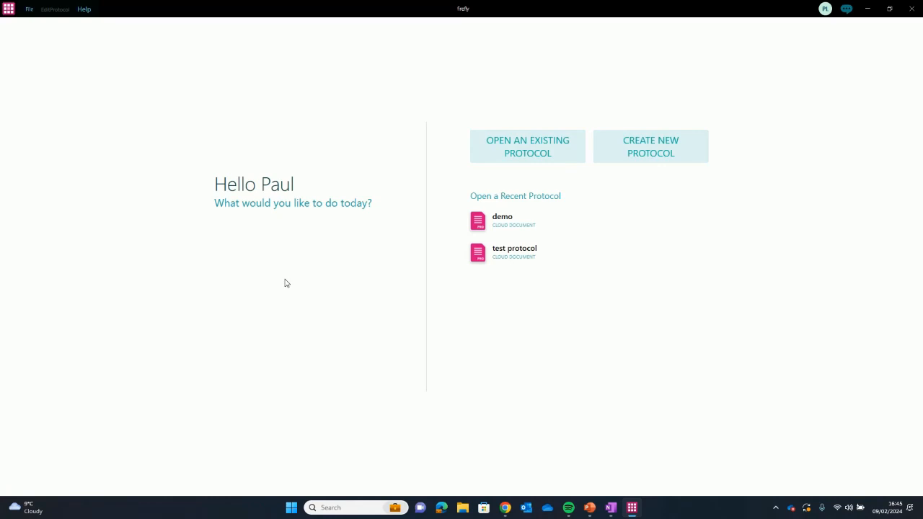
# - Create a new protocol for the Firefly Genomics instrument, leaving the protocol type as Not Specified
pyautogui.click(648, 157)
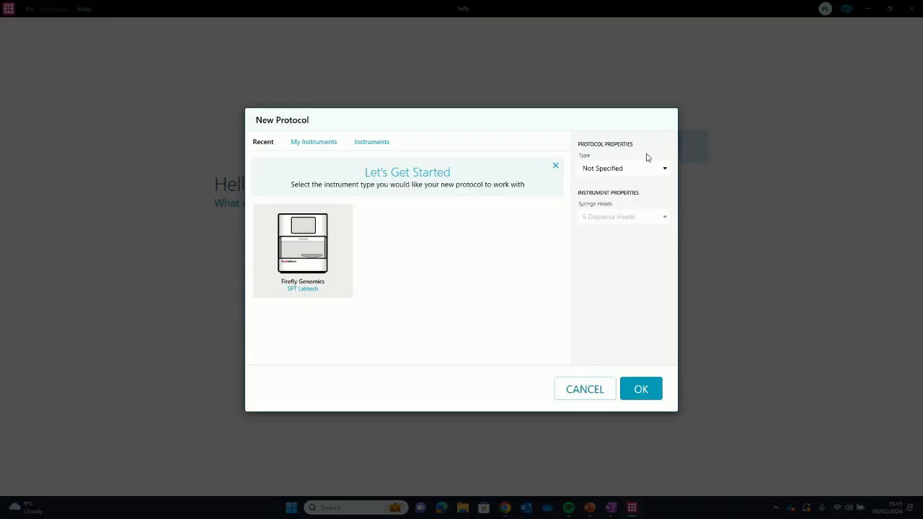
pyautogui.click(641, 390)
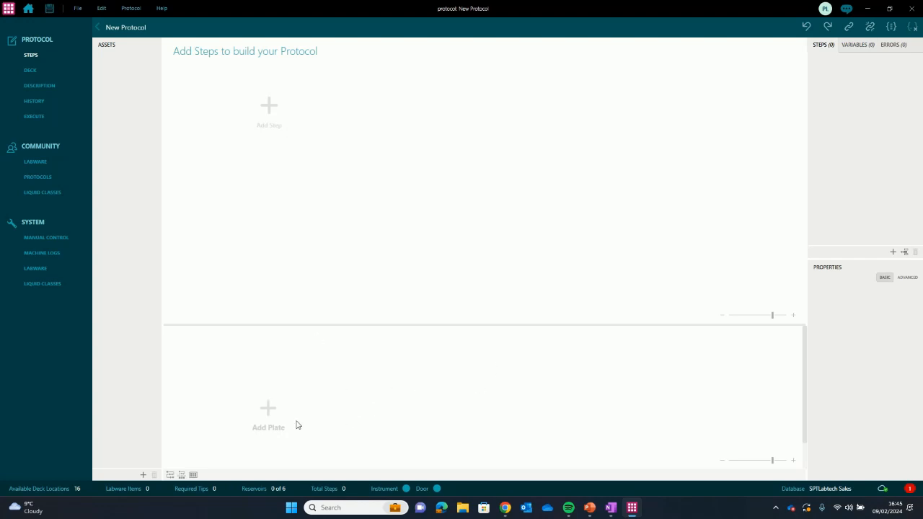
# - Browse the available plate types for the protocol, comparing the recent, 96-well and 384-well selections
pyautogui.click(269, 411)
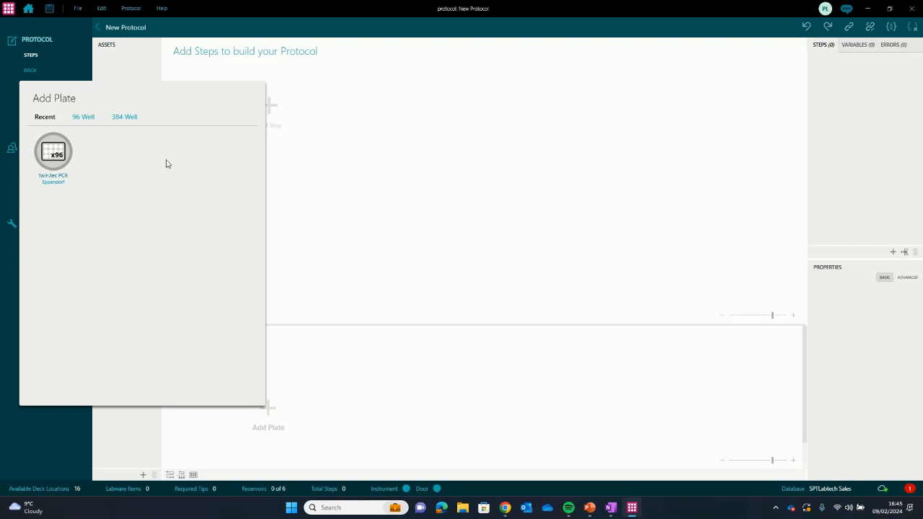
pyautogui.click(85, 120)
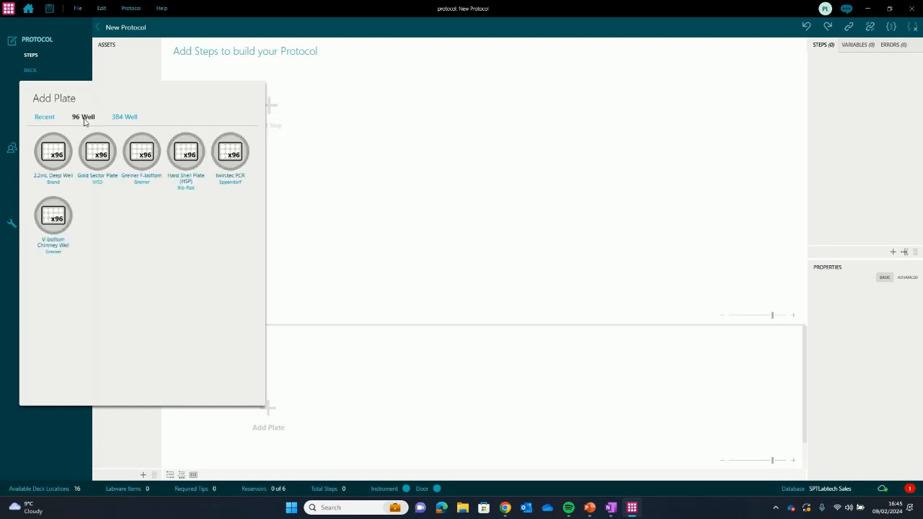
pyautogui.click(124, 117)
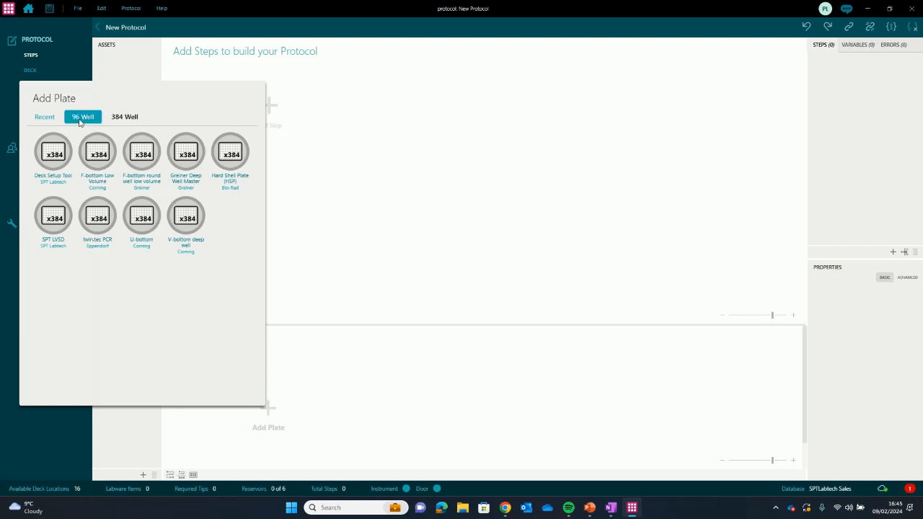
pyautogui.click(82, 119)
pyautogui.click(121, 118)
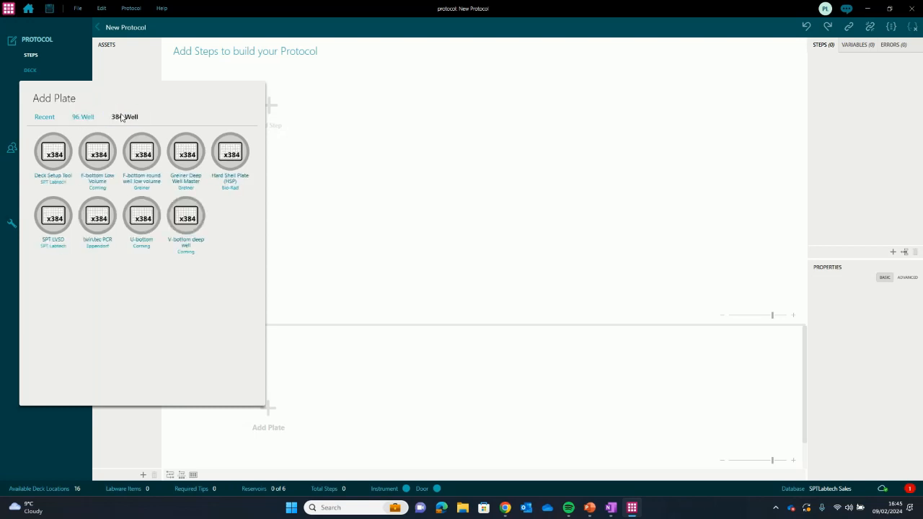
pyautogui.click(43, 121)
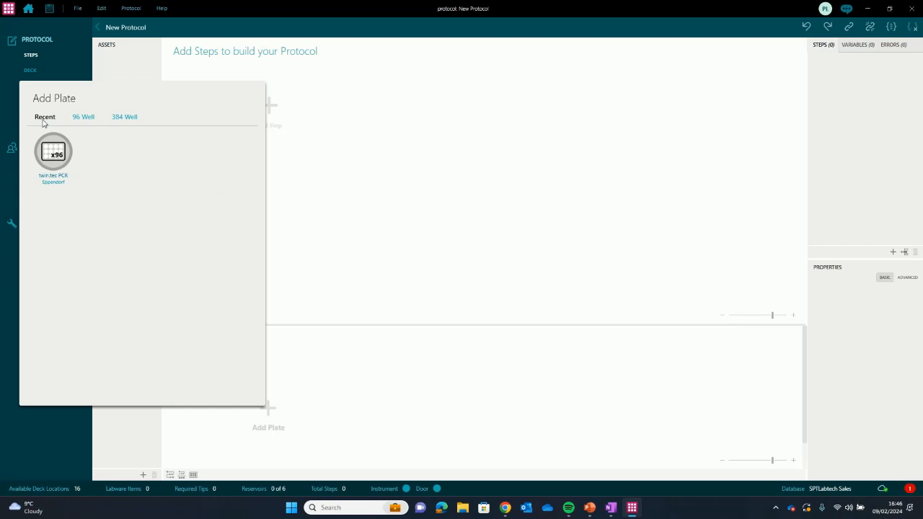
pyautogui.click(79, 117)
pyautogui.click(118, 122)
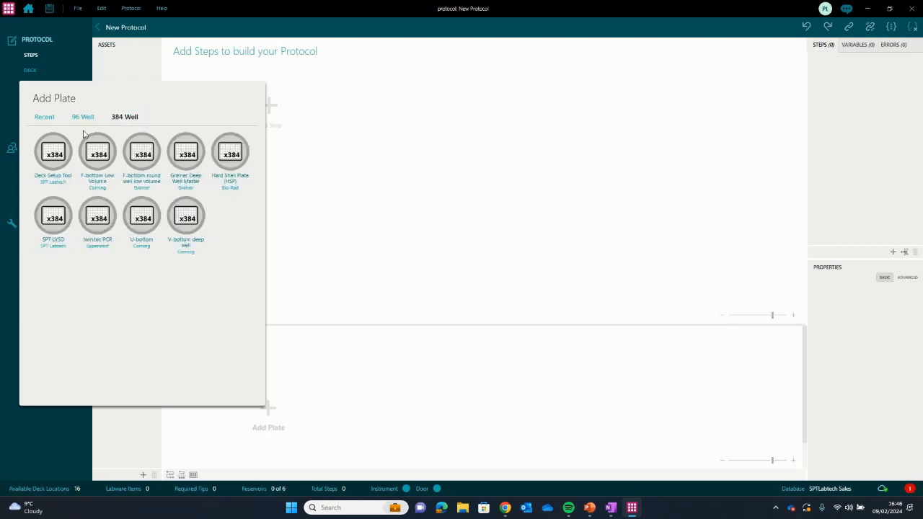
pyautogui.click(83, 121)
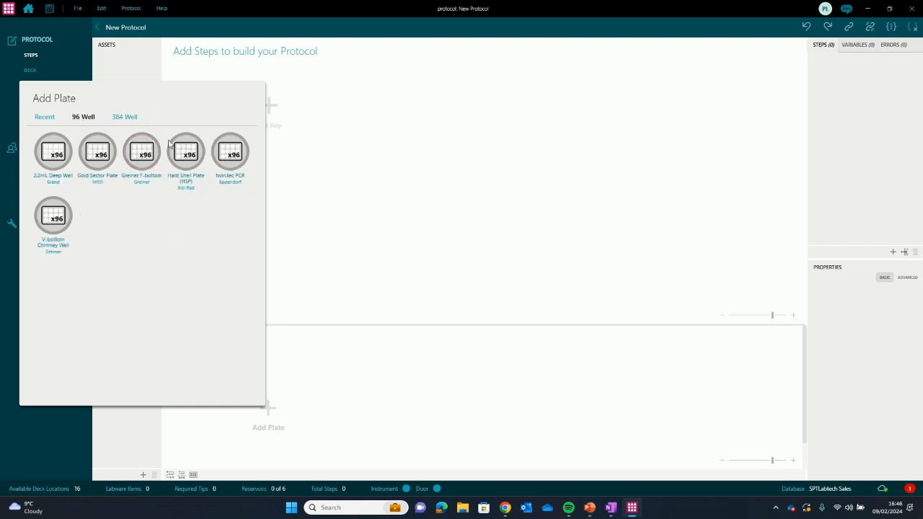
pyautogui.click(37, 119)
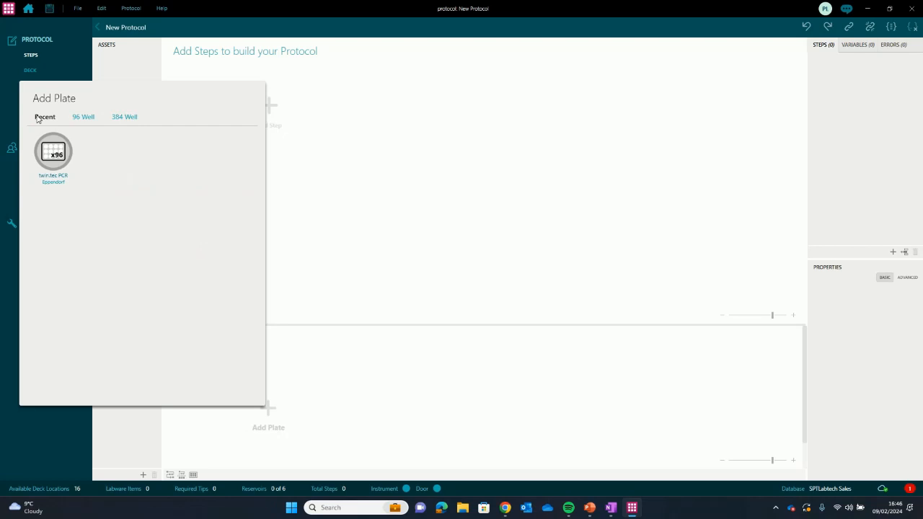
# - Add a 96-well twin.tec PCR plate and define all its wells as an array named Samples
pyautogui.click(57, 155)
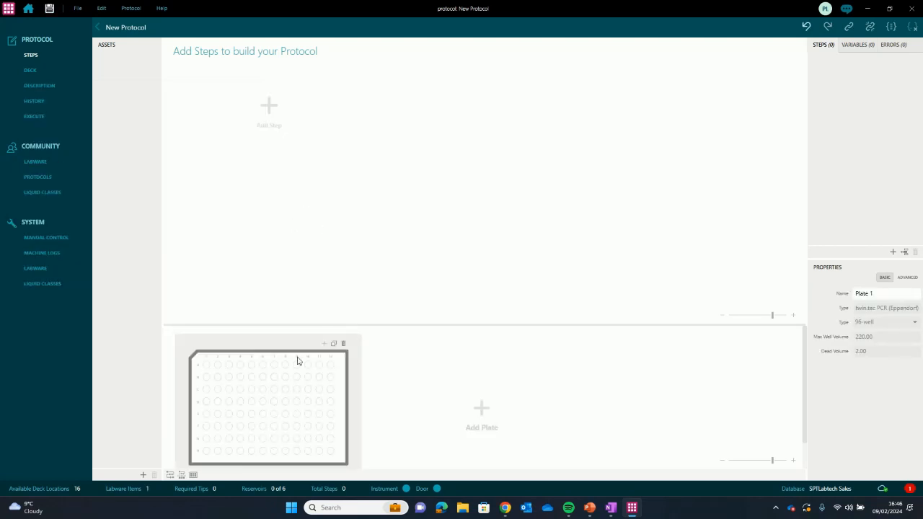
pyautogui.click(207, 360)
pyautogui.moveTo(207, 361); pyautogui.dragTo(333, 360)
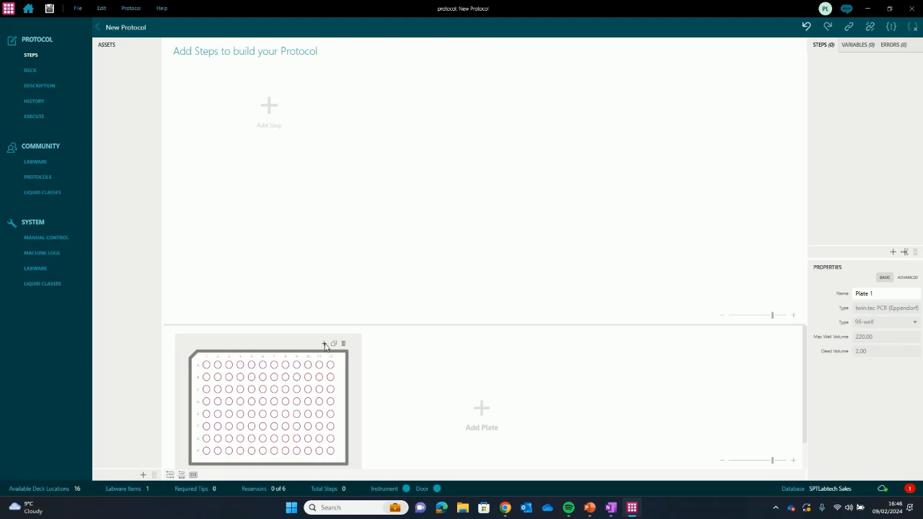
pyautogui.click(325, 344)
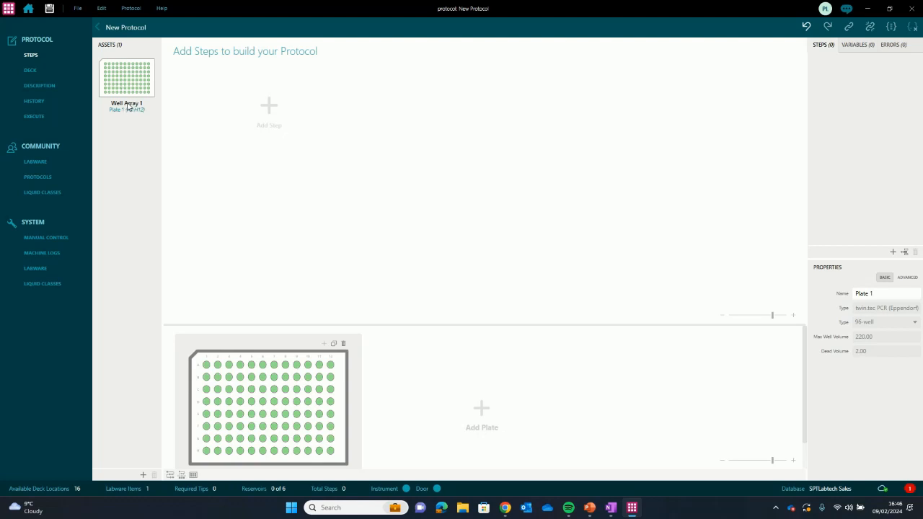
pyautogui.doubleClick(127, 106)
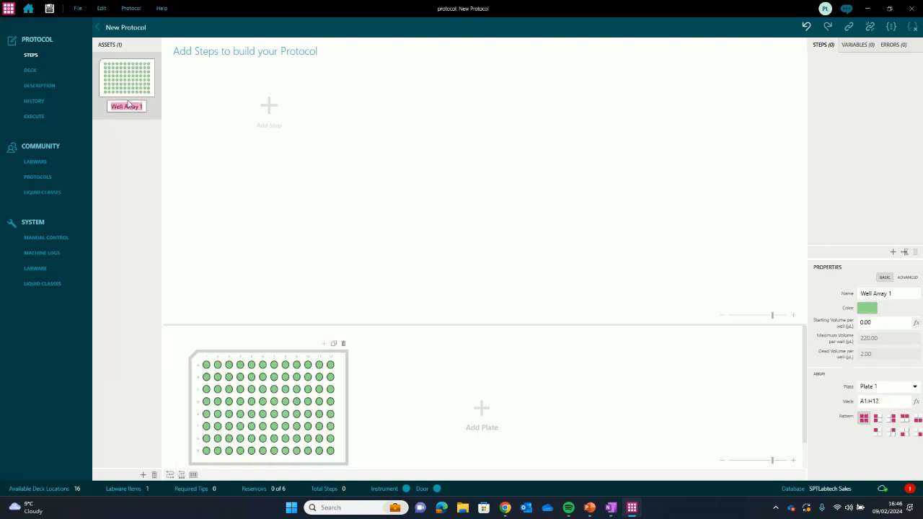
pyautogui.write('Samples')
# - Add a second 96-well twin.tec PCR plate and create a well array covering all its wells
pyautogui.click(480, 409)
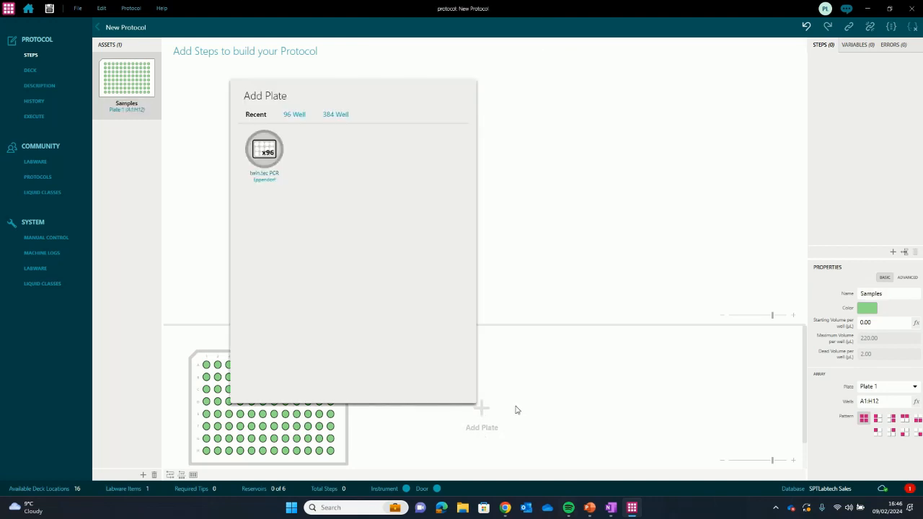
pyautogui.click(264, 149)
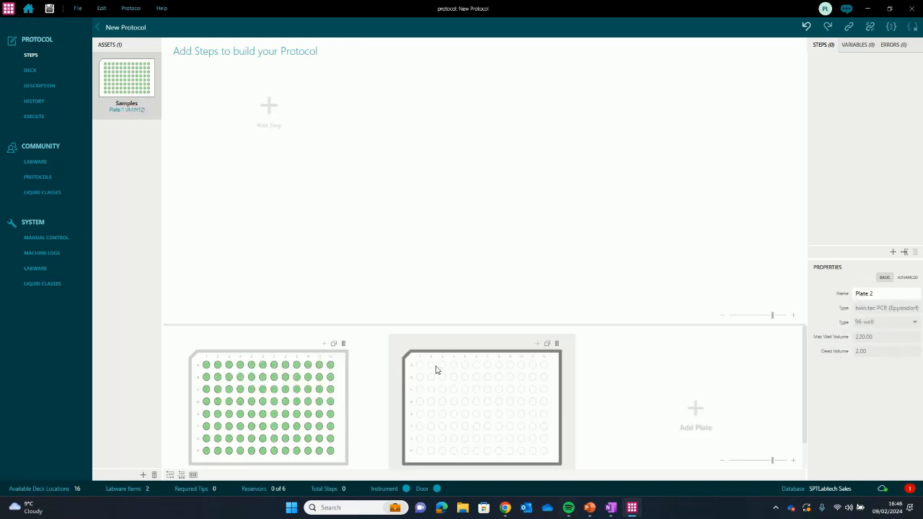
pyautogui.moveTo(422, 359); pyautogui.dragTo(563, 372)
pyautogui.click(537, 344)
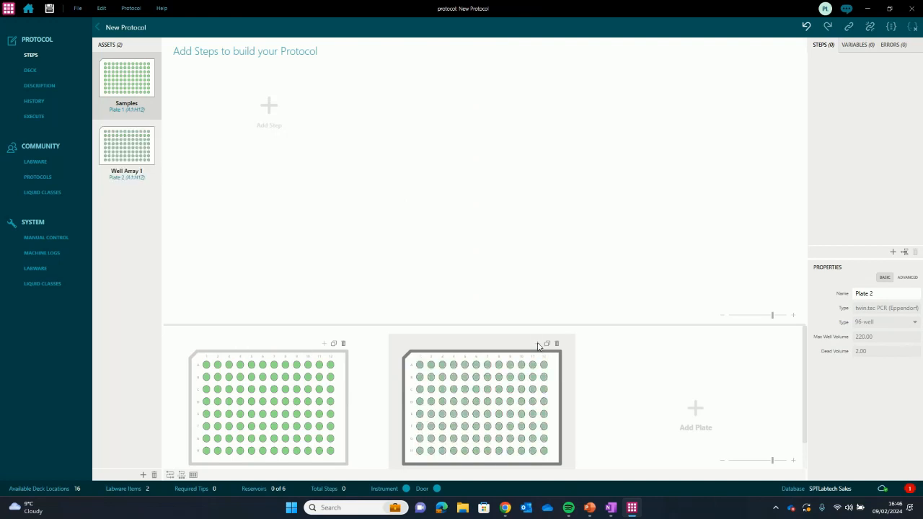
# - Rename the second plate's well array as Reaction and set its colour to bright pink
pyautogui.doubleClick(127, 173)
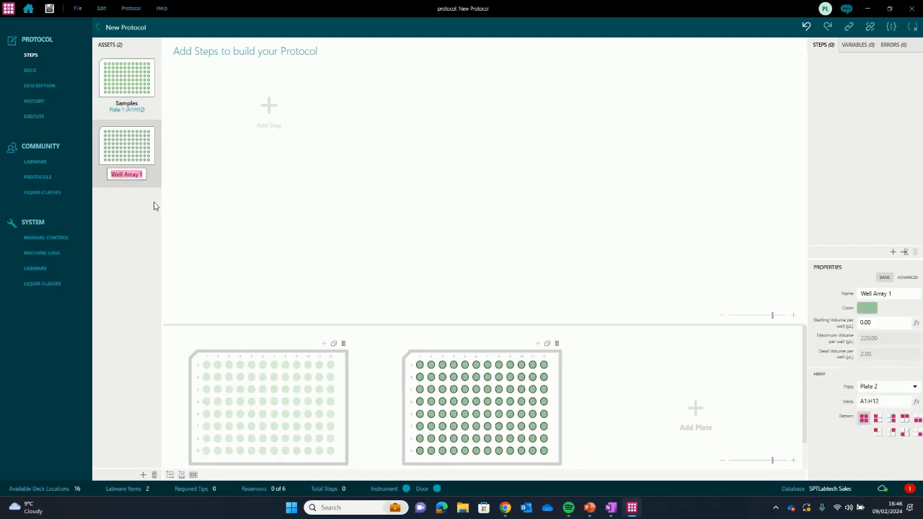
pyautogui.write('Reaction')
pyautogui.press('Return')
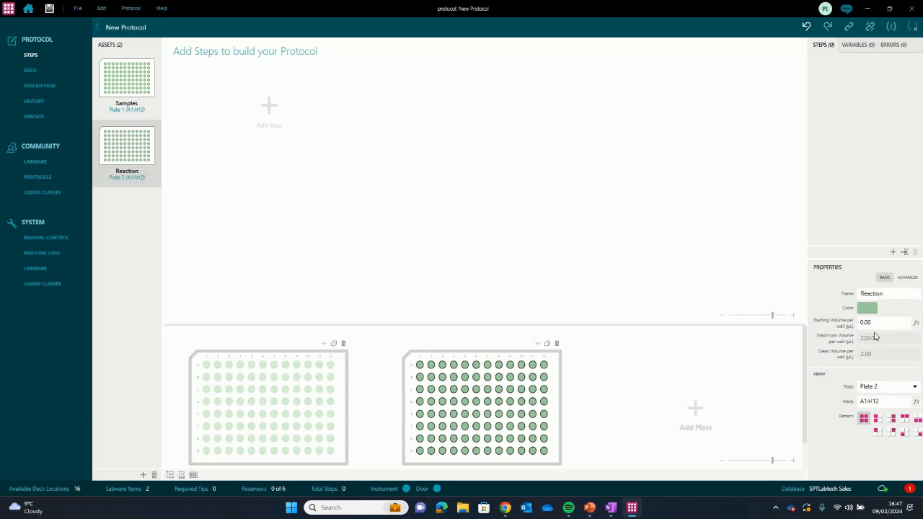
pyautogui.click(867, 310)
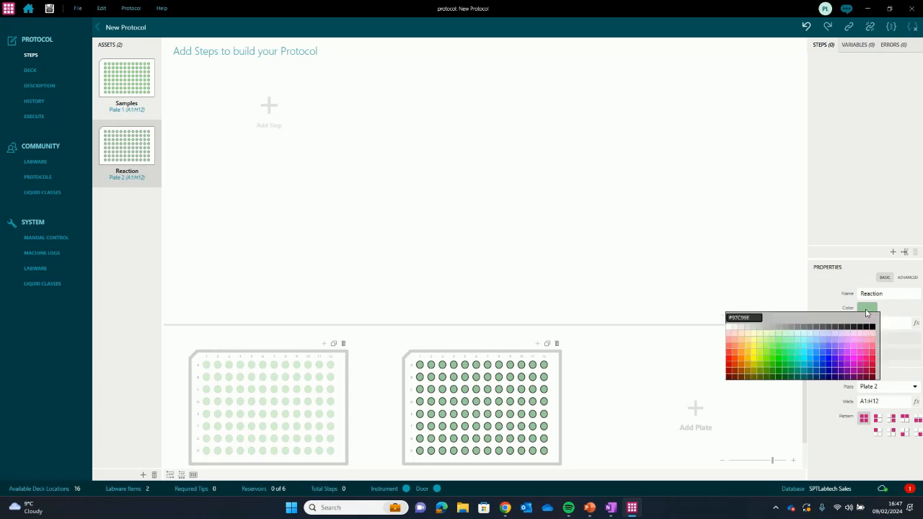
pyautogui.click(869, 363)
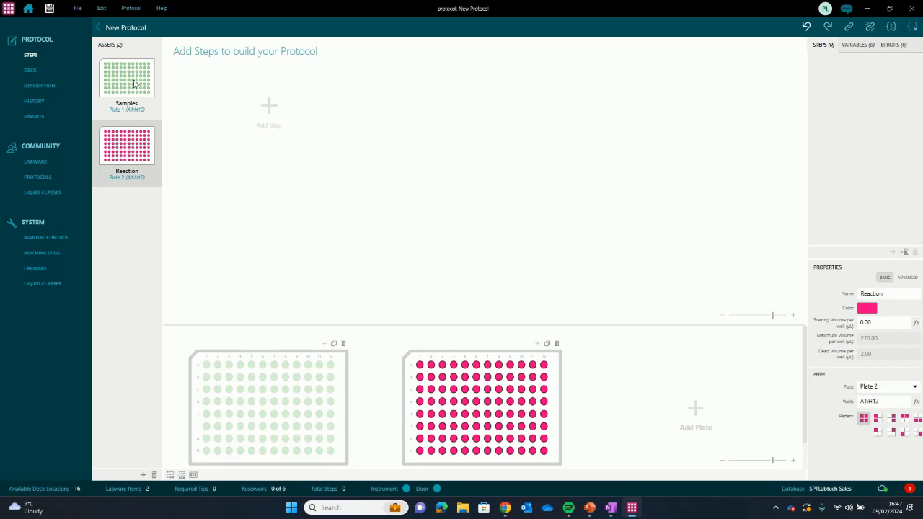
# - Add a pipette head Copy step transferring 10 µL from Samples into Reaction, and show its advanced properties
pyautogui.click(270, 108)
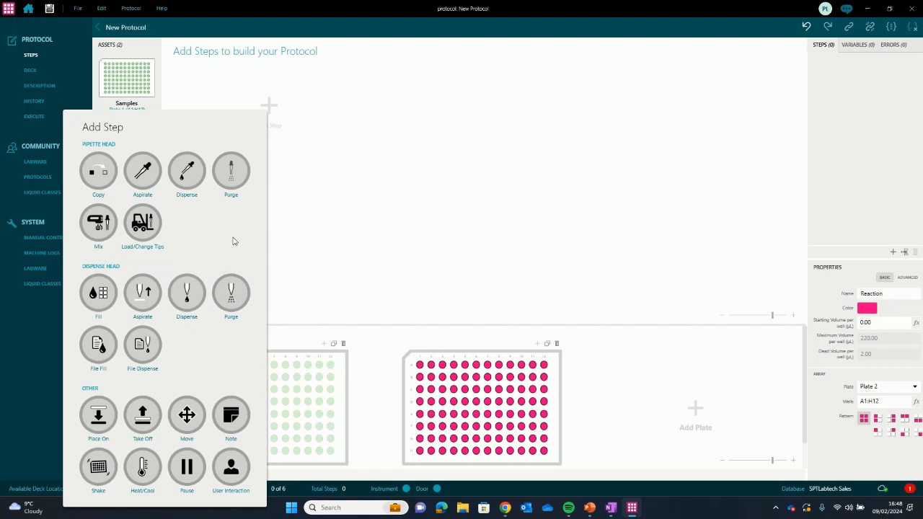
pyautogui.click(102, 176)
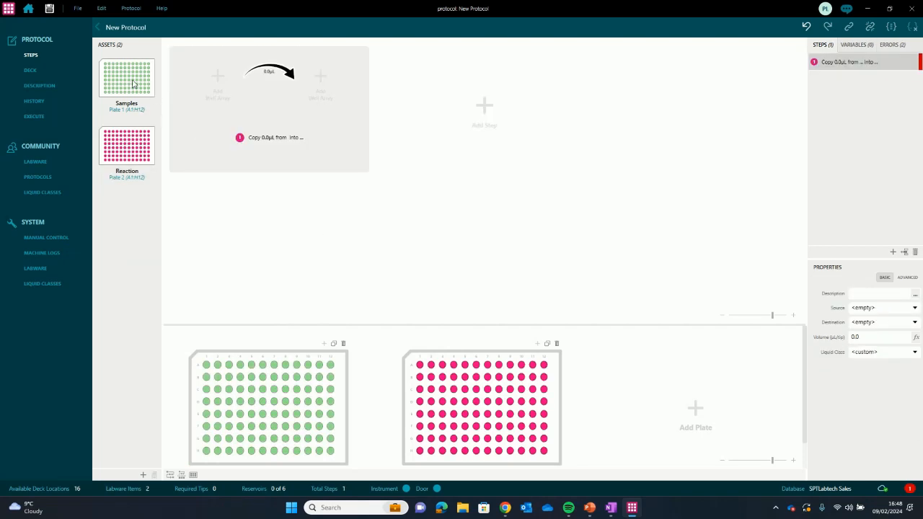
pyautogui.moveTo(133, 83); pyautogui.dragTo(223, 85)
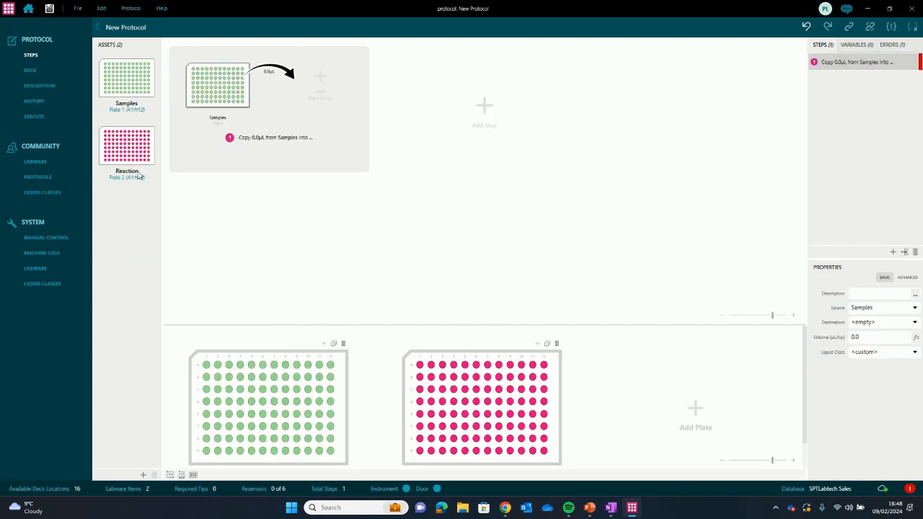
pyautogui.moveTo(128, 153); pyautogui.dragTo(318, 85)
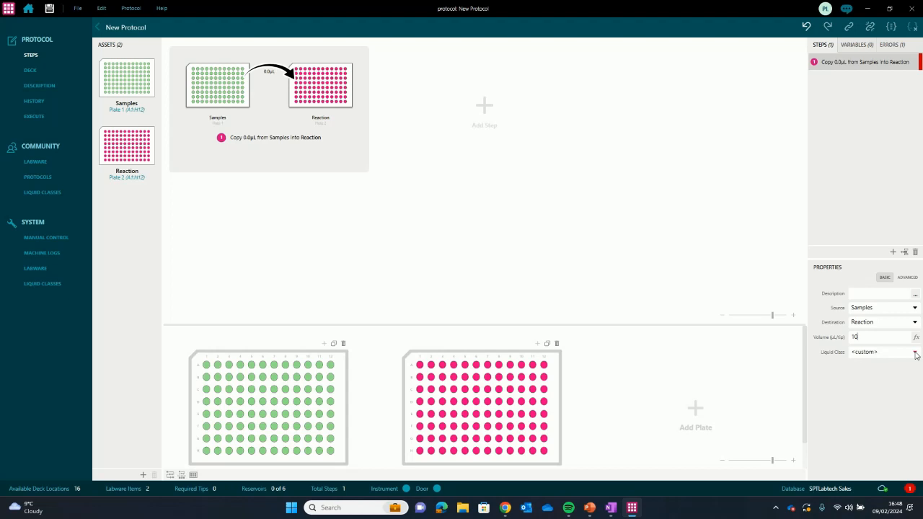
pyautogui.click(910, 279)
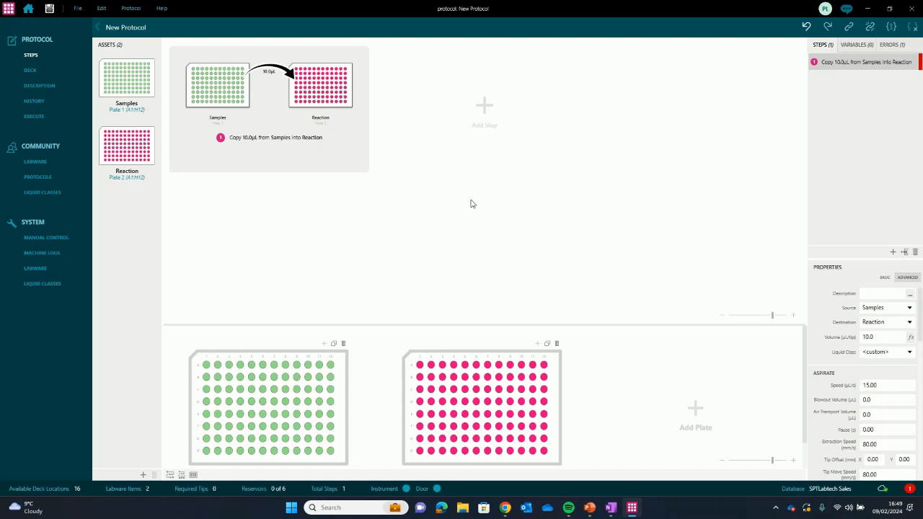
# - Add a Load/Change Tips step and a tip set asset, keeping the 96 tip box format
pyautogui.click(484, 107)
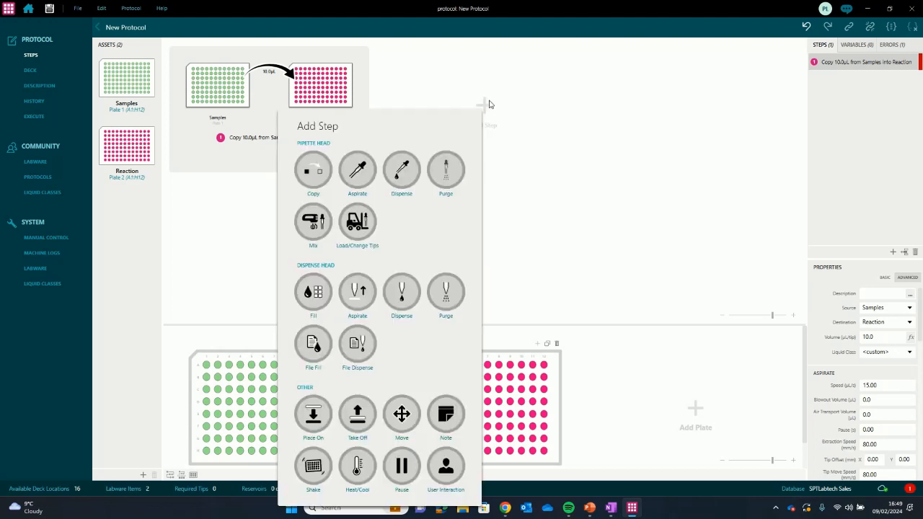
pyautogui.click(359, 223)
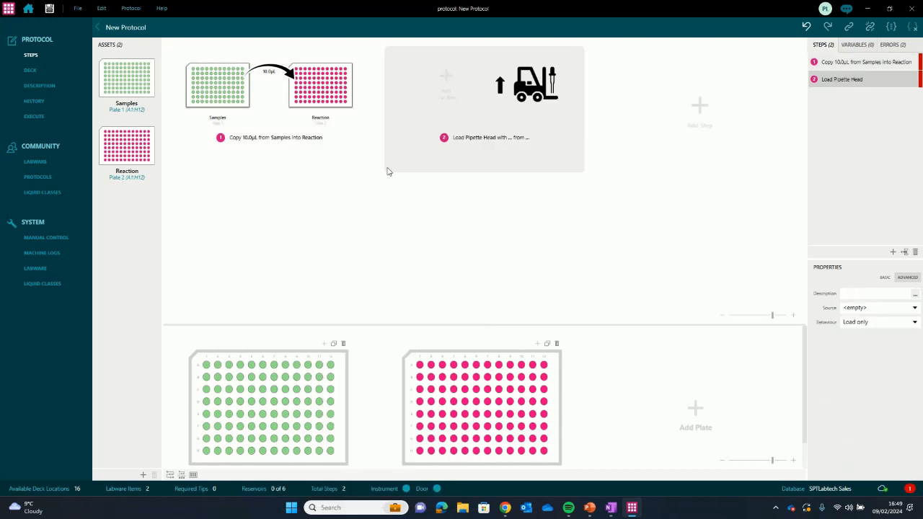
pyautogui.click(144, 475)
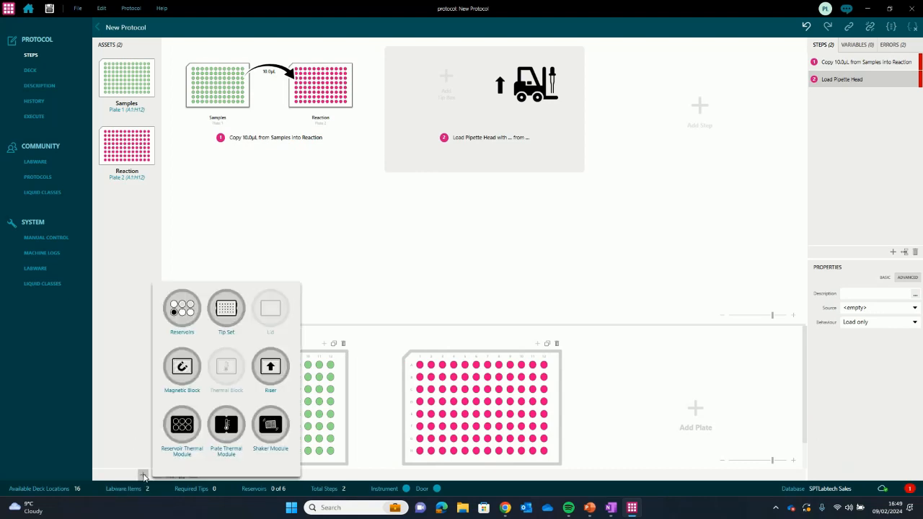
pyautogui.click(232, 317)
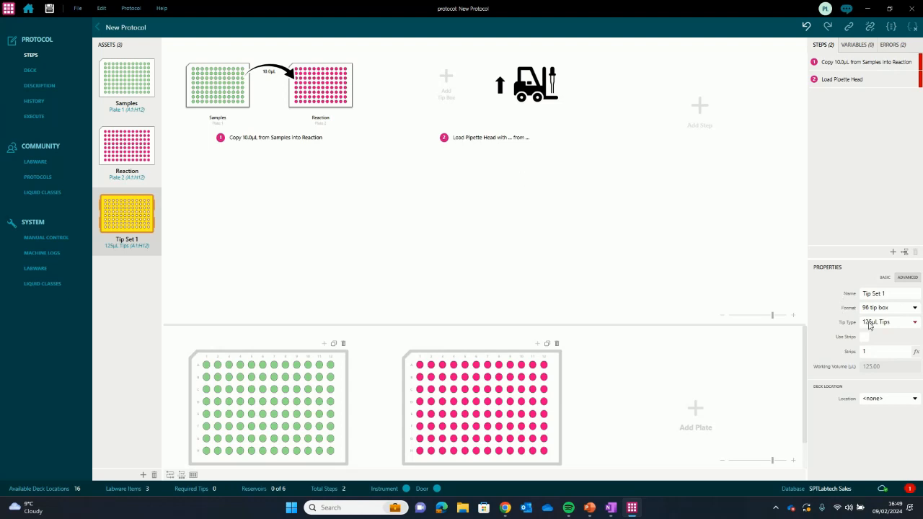
pyautogui.click(914, 309)
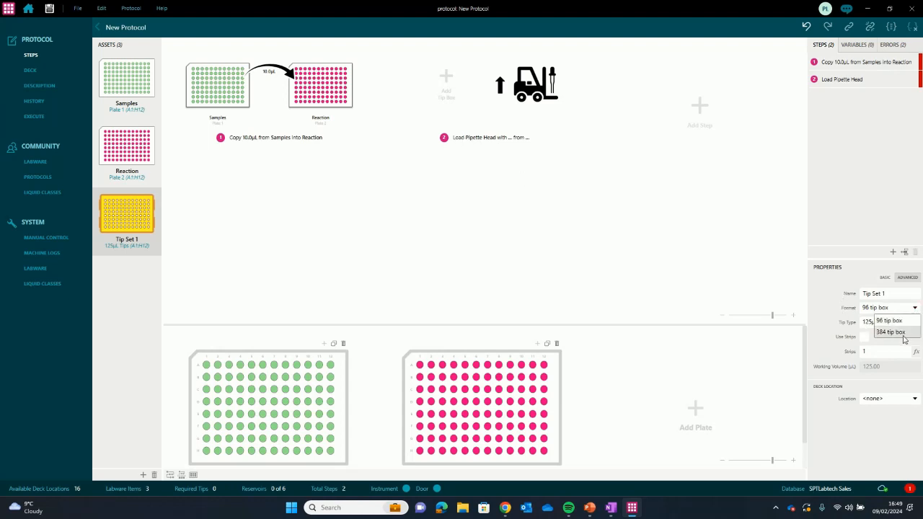
pyautogui.click(916, 310)
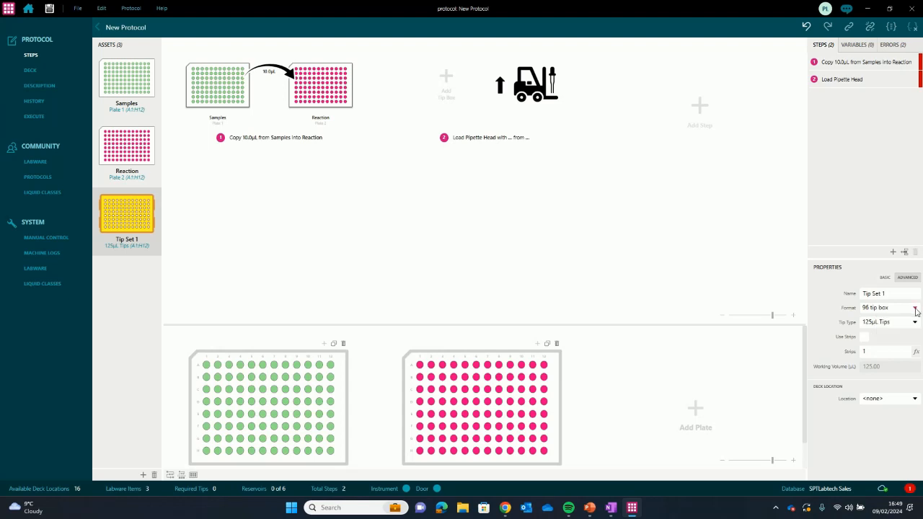
# - Change the tip set to 50µL Tips, assign it to the Load Pipette Head step and place that step before the Copy step
pyautogui.click(915, 323)
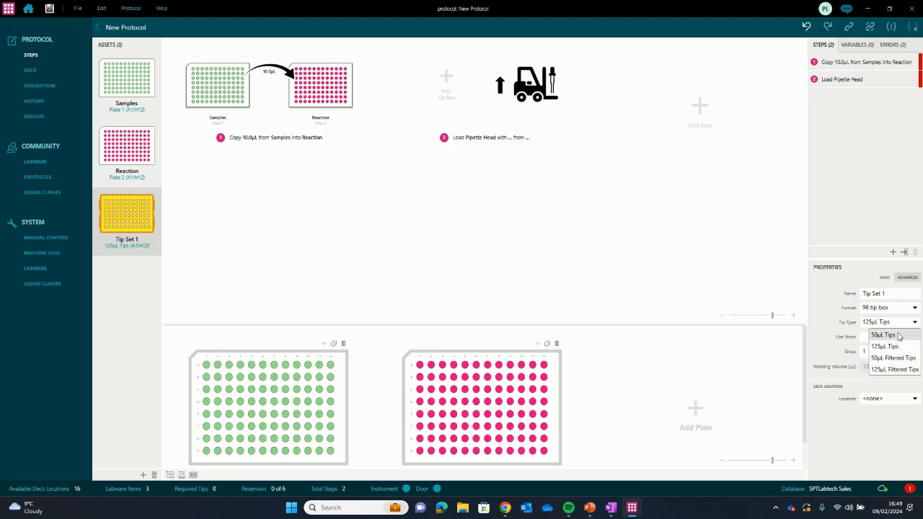
pyautogui.click(897, 336)
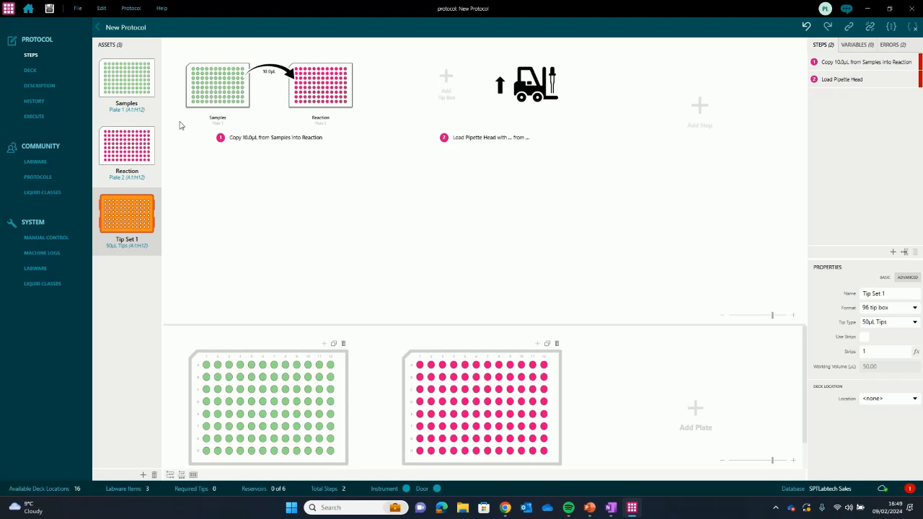
pyautogui.moveTo(117, 221); pyautogui.dragTo(203, 99)
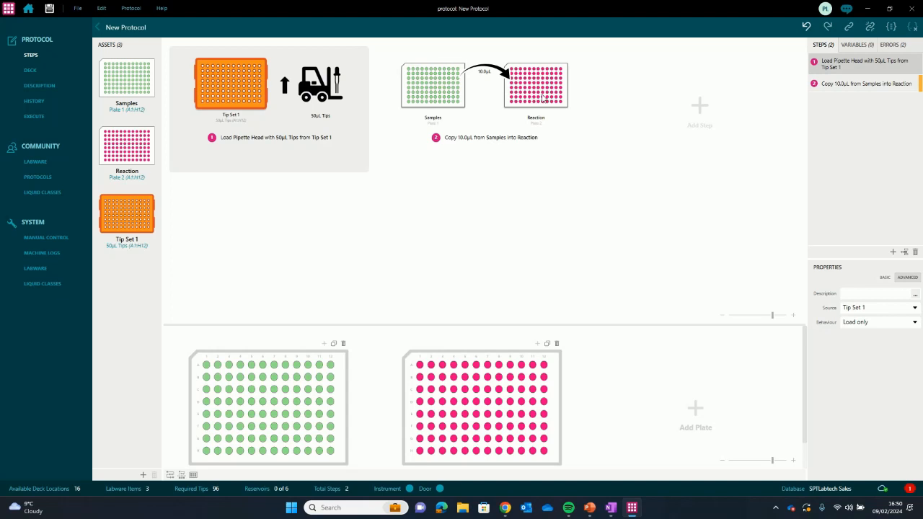
# - Add a reservoir liquid asset, assign it to reservoir R1 and rename it Reagent 1
pyautogui.click(143, 475)
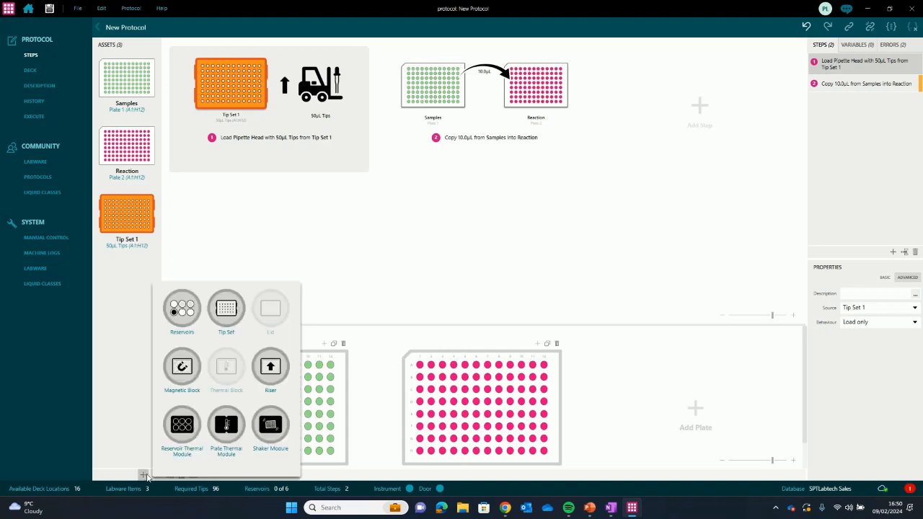
pyautogui.click(182, 310)
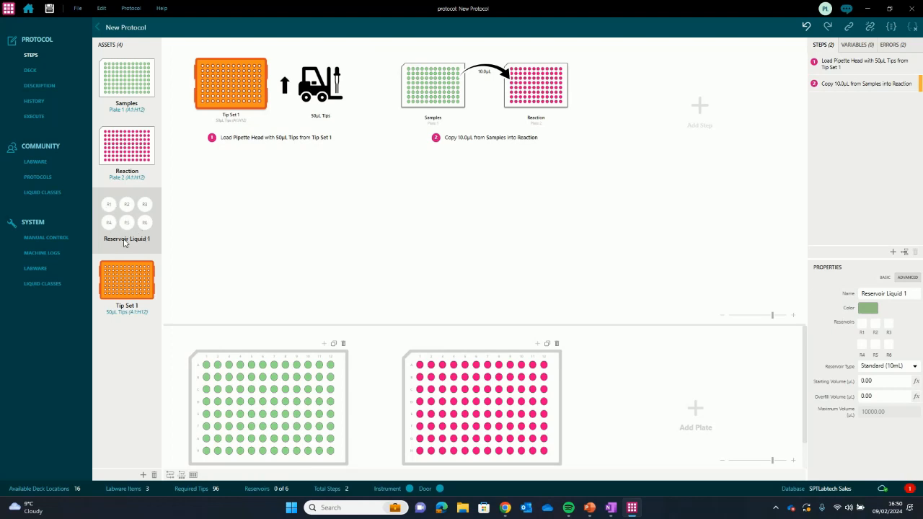
pyautogui.click(861, 324)
pyautogui.doubleClick(126, 239)
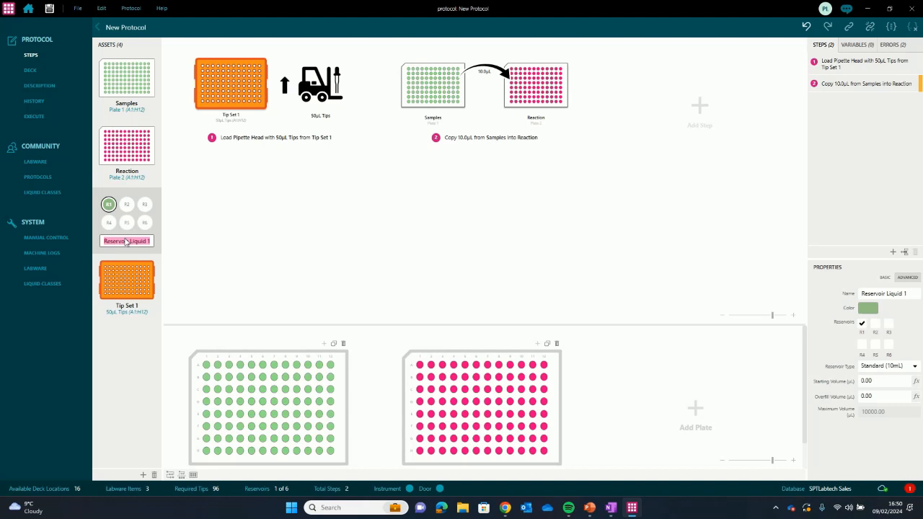
pyautogui.write('Rea')
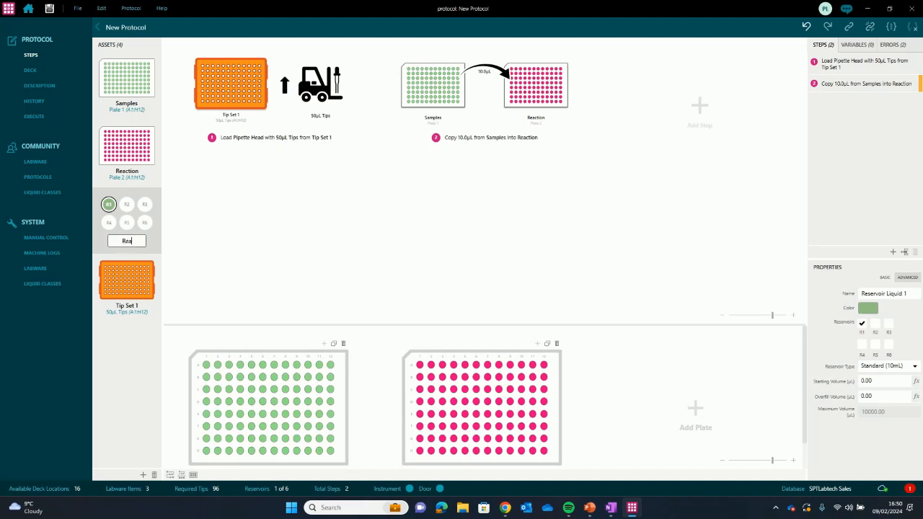
pyautogui.write('gent 1')
# - Add a dispense head Fill step that dispenses 10 µL from Reagent 1 into Reaction
pyautogui.click(699, 106)
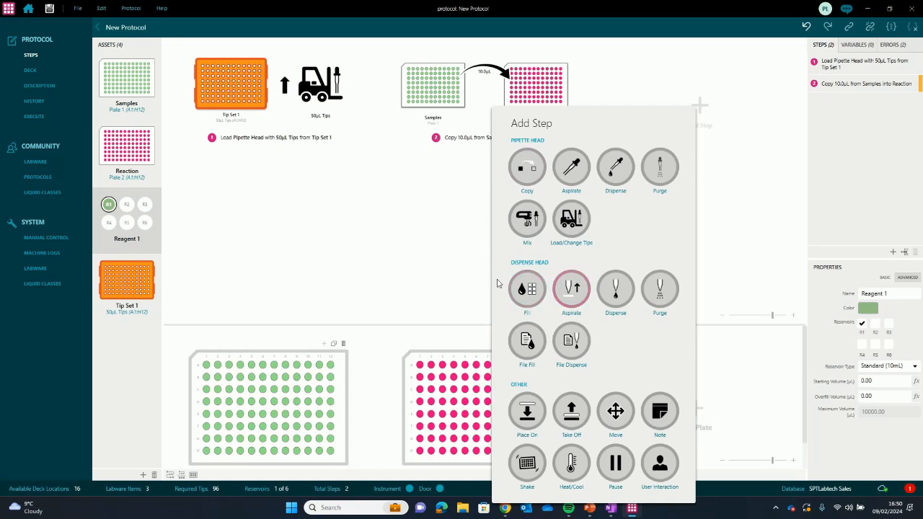
pyautogui.click(527, 290)
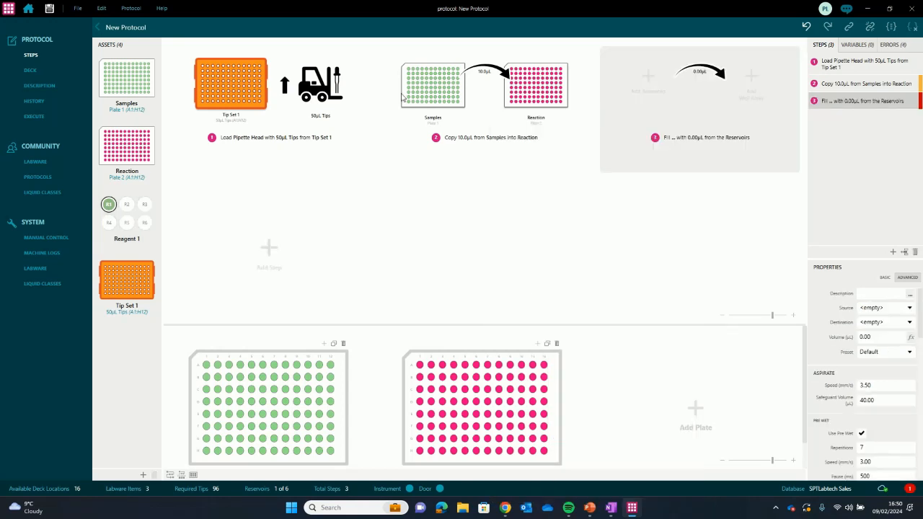
pyautogui.moveTo(128, 210); pyautogui.dragTo(647, 81)
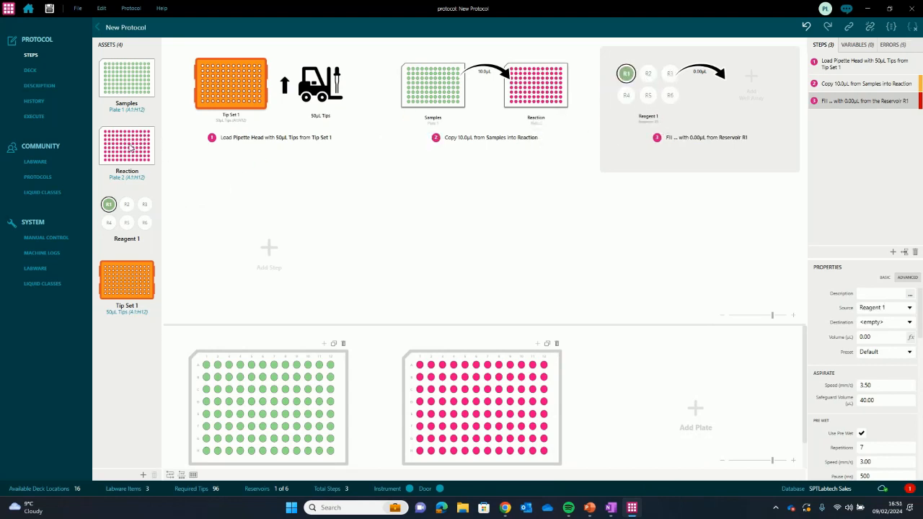
pyautogui.moveTo(130, 147); pyautogui.dragTo(745, 102)
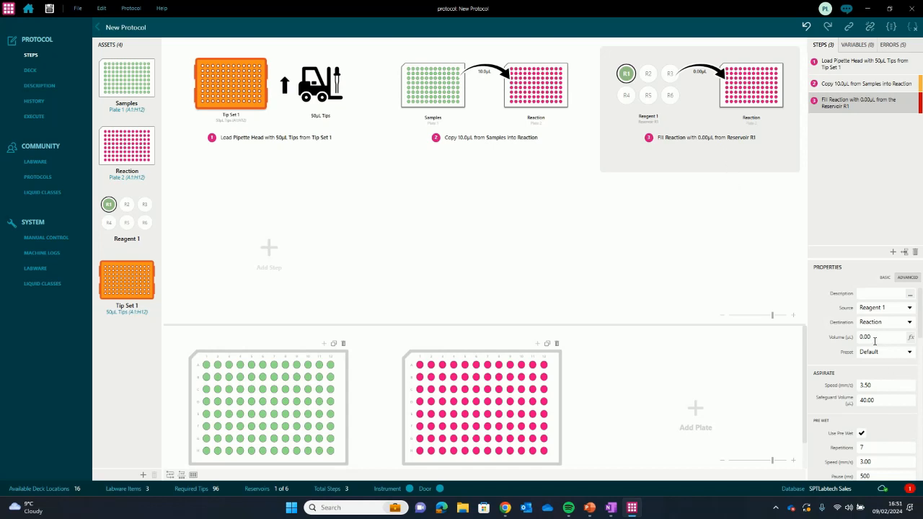
pyautogui.moveTo(875, 342); pyautogui.dragTo(851, 337)
pyautogui.write('10')
pyautogui.click(513, 123)
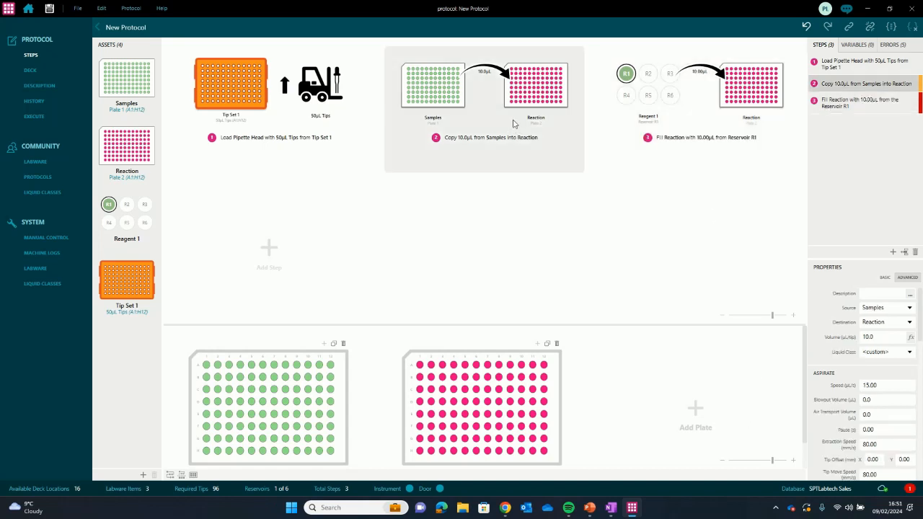
pyautogui.click(513, 123)
# - Show the Fill step's basic properties and review the available presets, keeping Default
pyautogui.click(705, 149)
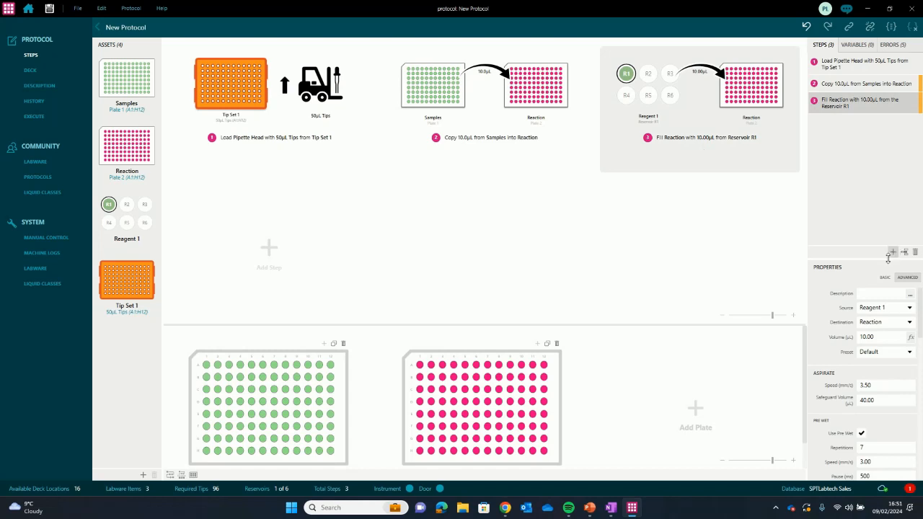
pyautogui.click(885, 278)
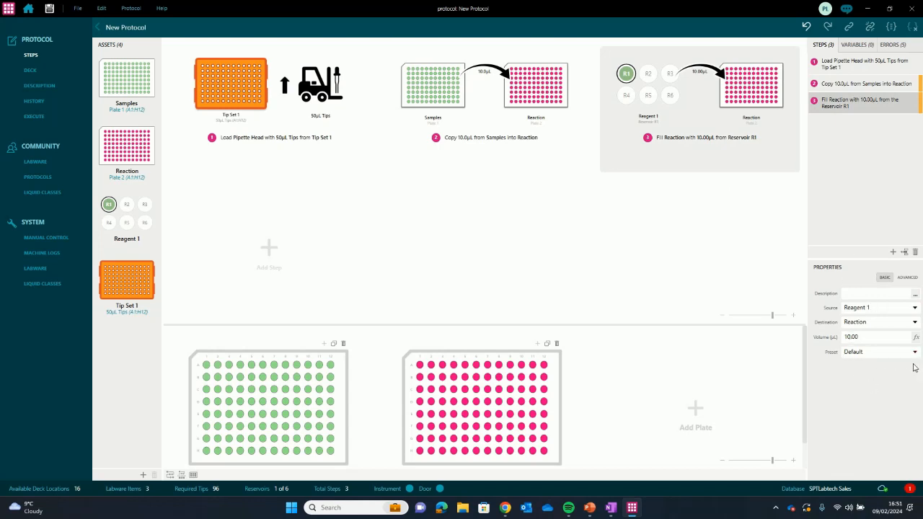
pyautogui.click(914, 352)
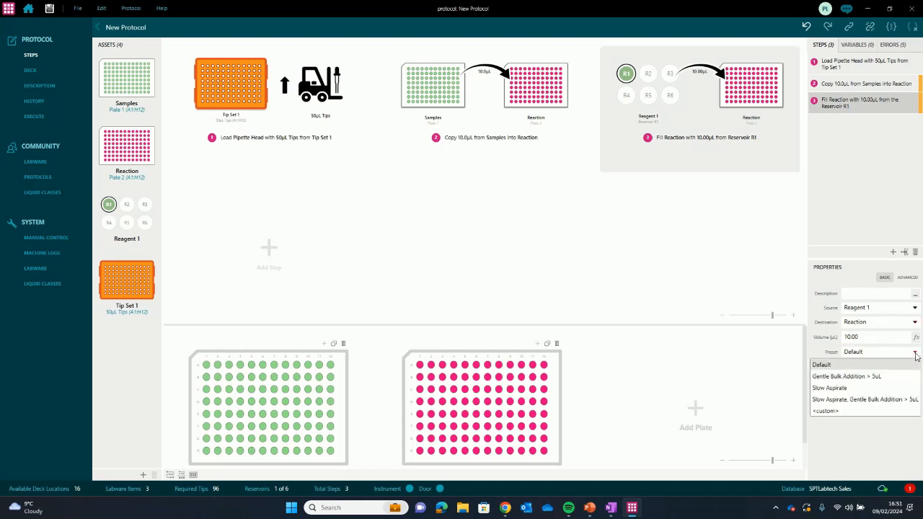
pyautogui.click(915, 354)
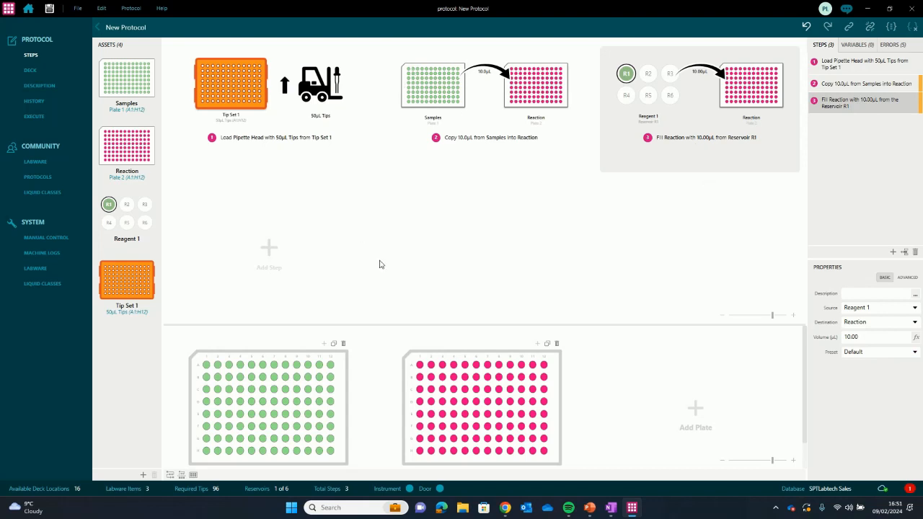
# - Add a Place On step and a Shaker Module asset, placing the Reaction plate on top of the Shaker Module
pyautogui.click(269, 248)
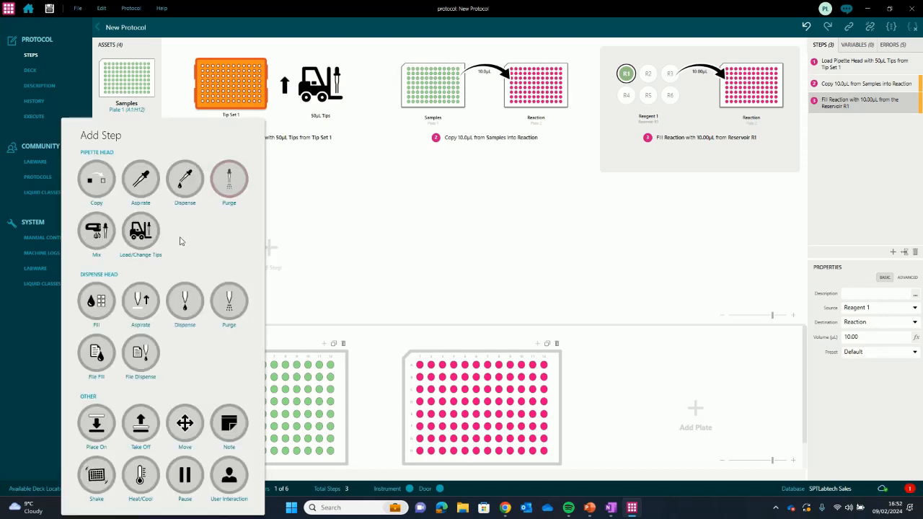
pyautogui.click(96, 424)
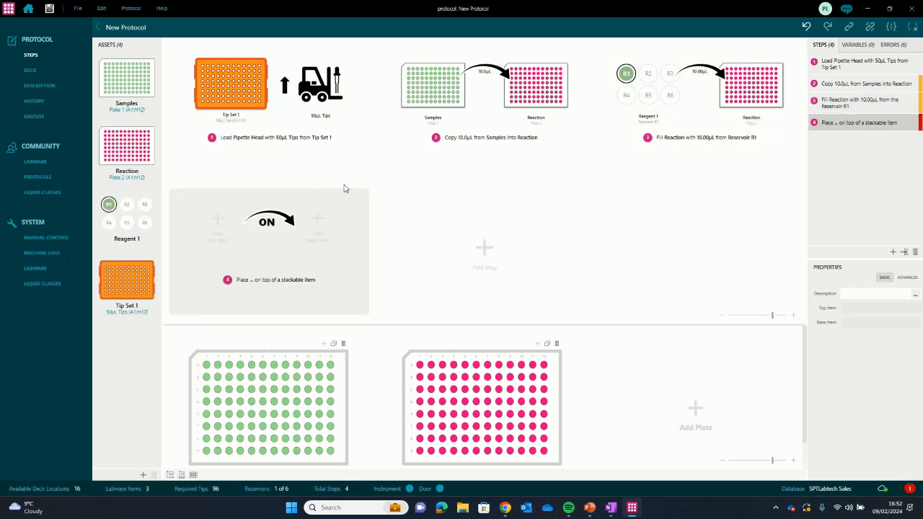
pyautogui.click(142, 475)
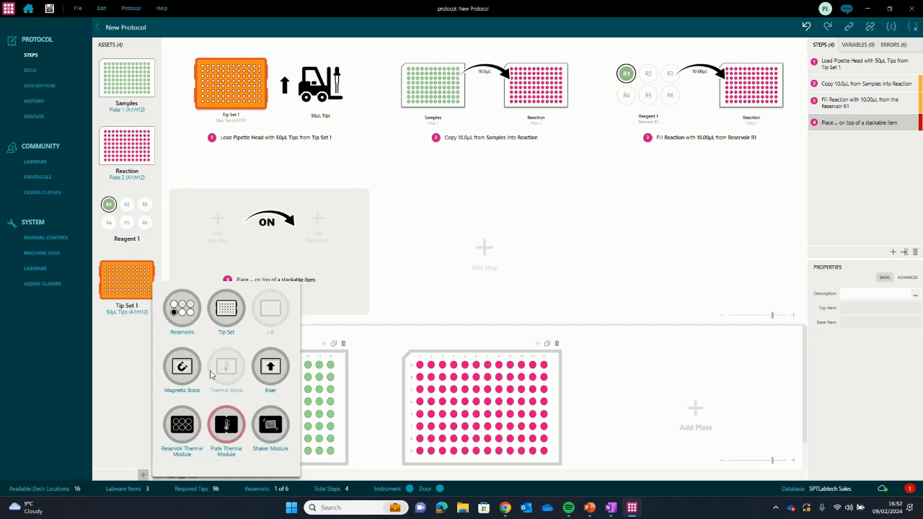
pyautogui.click(270, 425)
pyautogui.moveTo(124, 346); pyautogui.dragTo(320, 219)
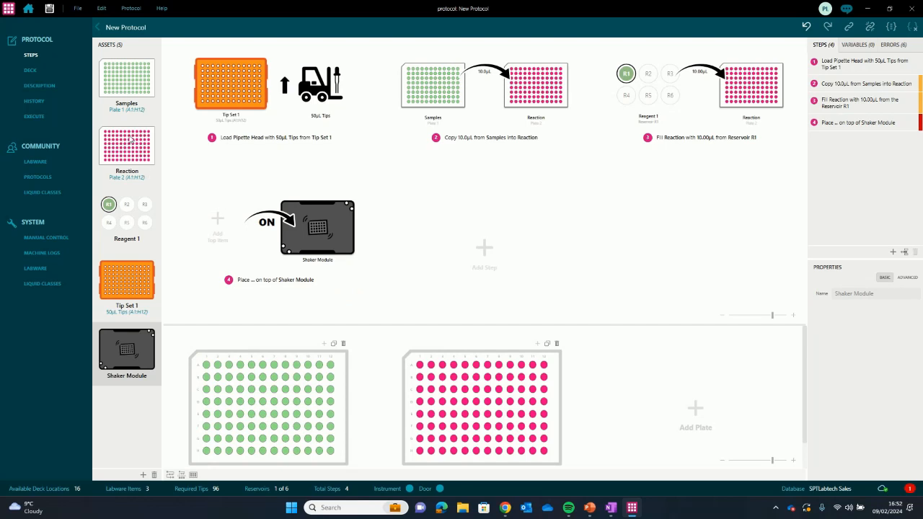
pyautogui.moveTo(131, 140); pyautogui.dragTo(222, 223)
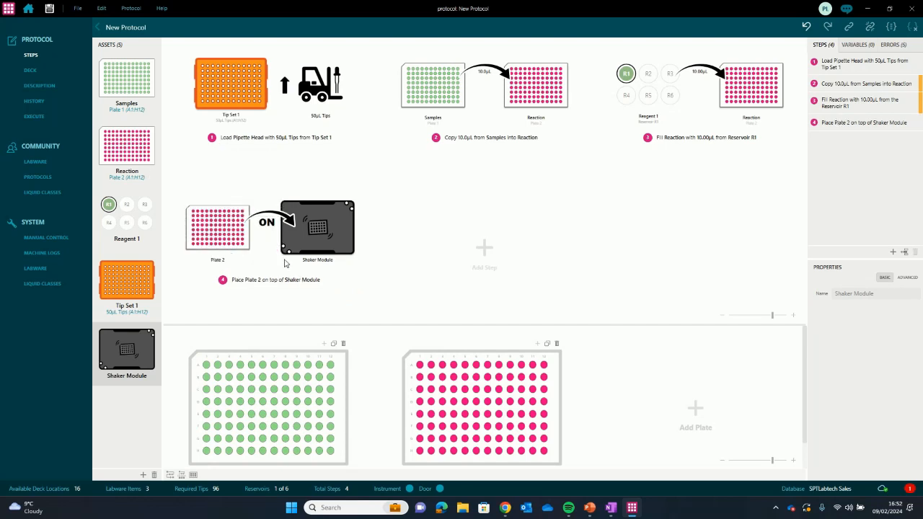
# - Add a Shake step for the Reaction plate at 1000 rpm with a duration of 30 seconds
pyautogui.click(484, 248)
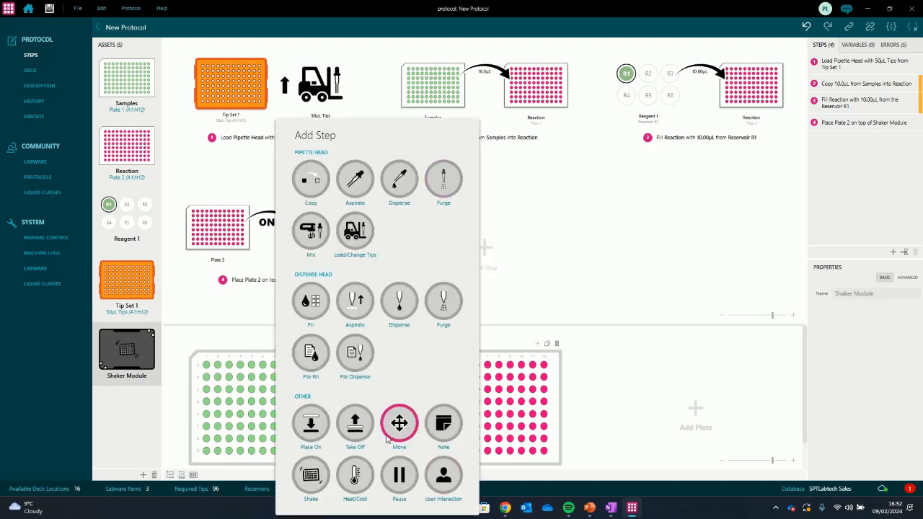
pyautogui.click(311, 474)
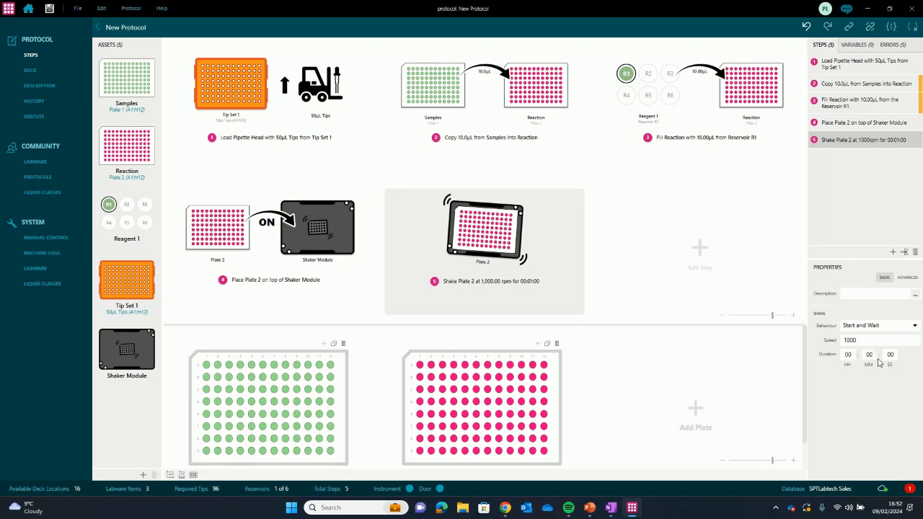
pyautogui.click(891, 354)
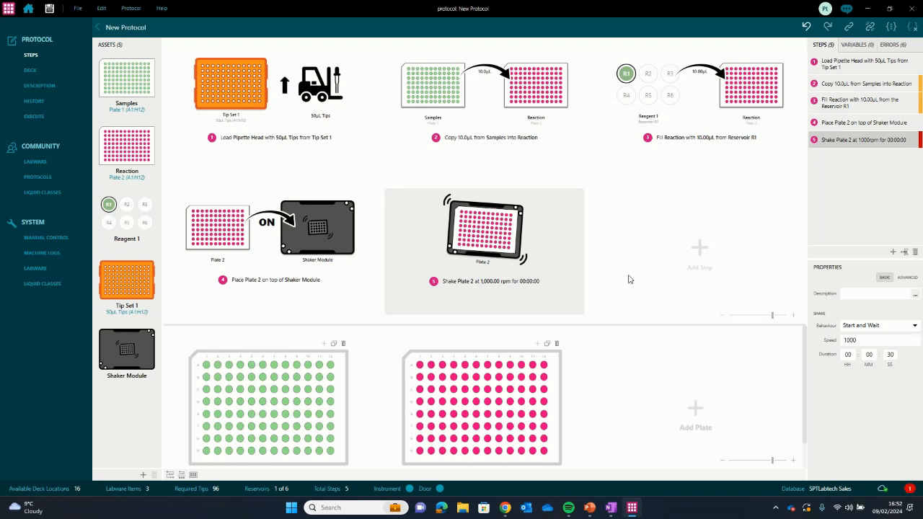
# - Add a Take Off step removing the Reaction plate from the Shaker Module, and a step unloading the tips back into Tip Set 1
pyautogui.click(702, 254)
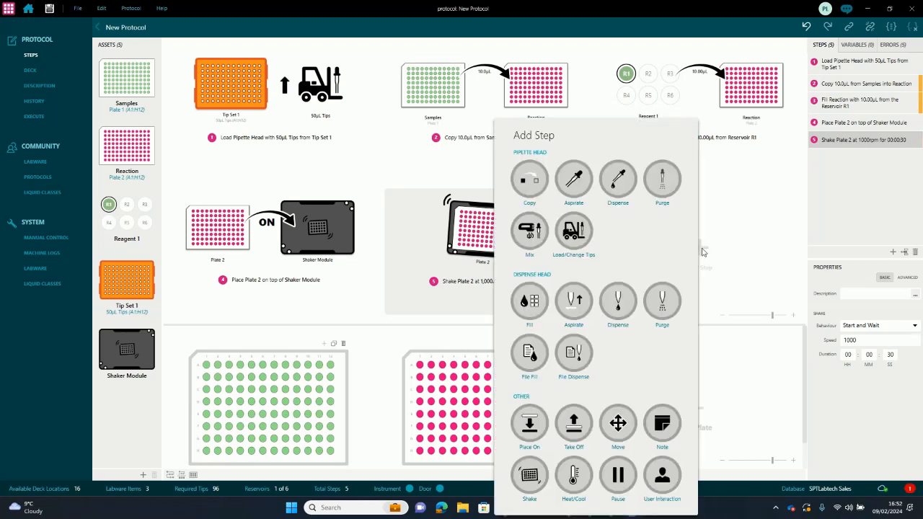
pyautogui.click(575, 426)
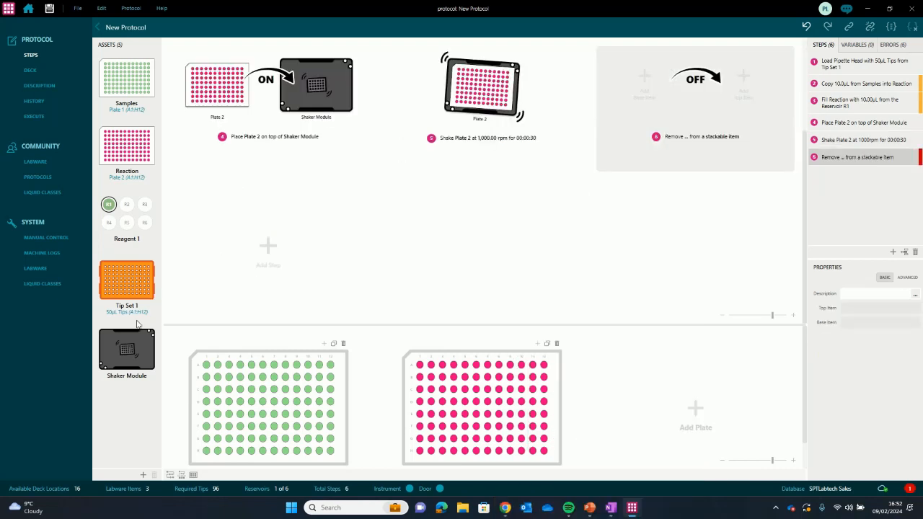
pyautogui.moveTo(123, 149); pyautogui.dragTo(745, 79)
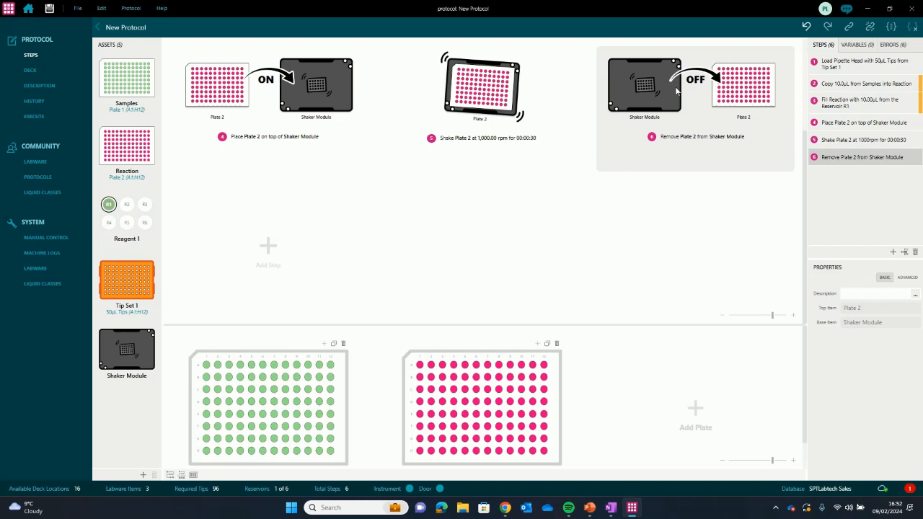
pyautogui.click(267, 247)
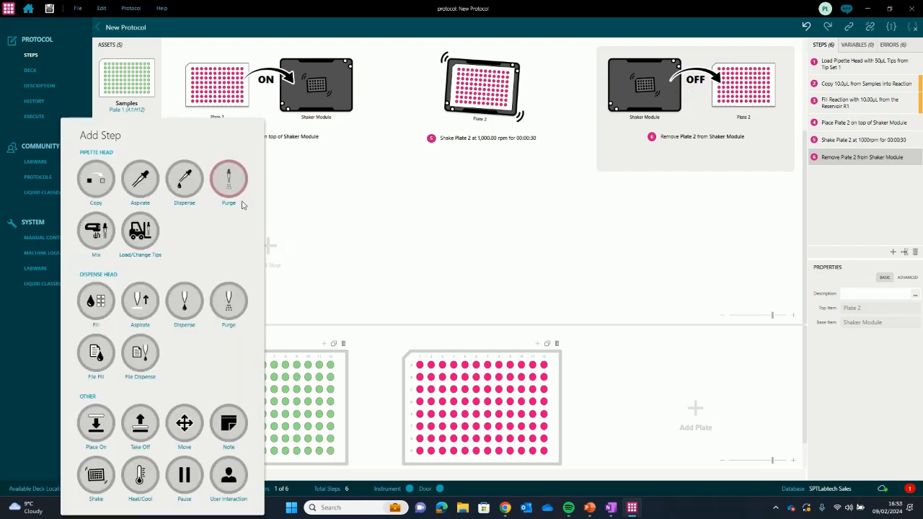
pyautogui.click(143, 238)
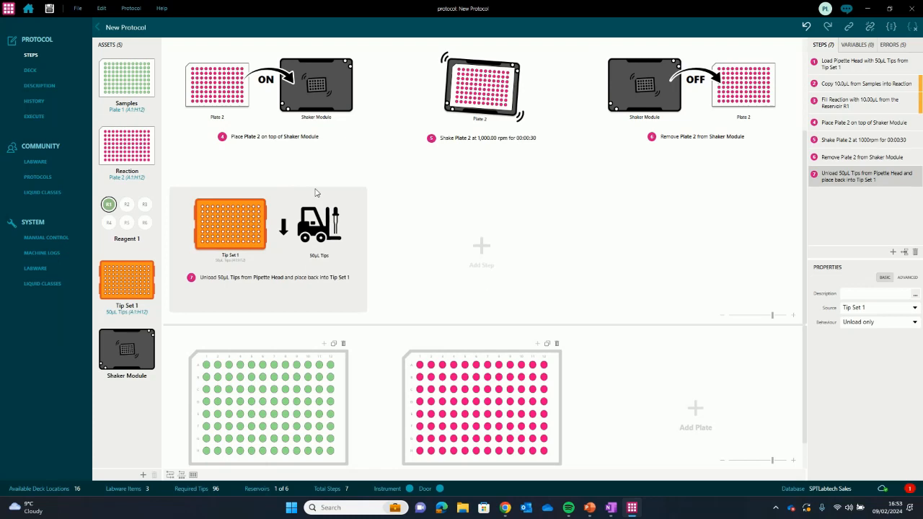
# - Group all seven protocol steps into a single group and ungroup them again
pyautogui.click(721, 315)
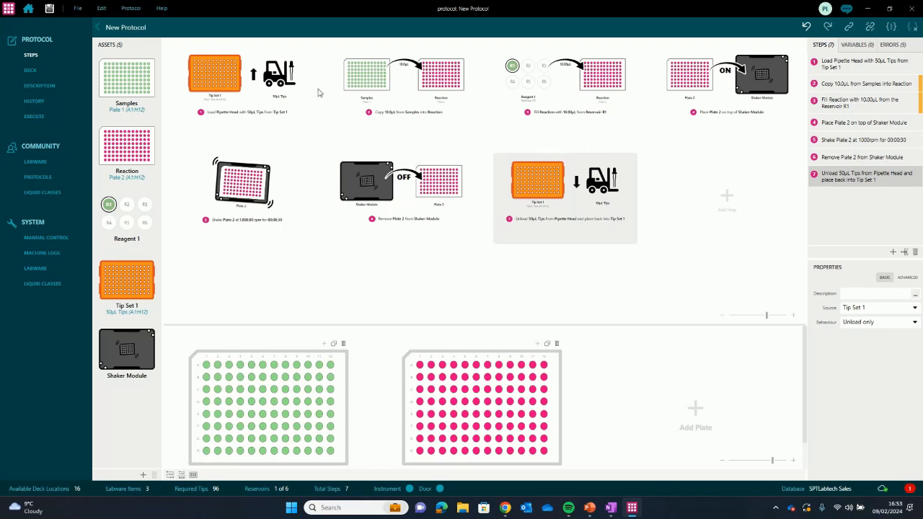
pyautogui.click(236, 72)
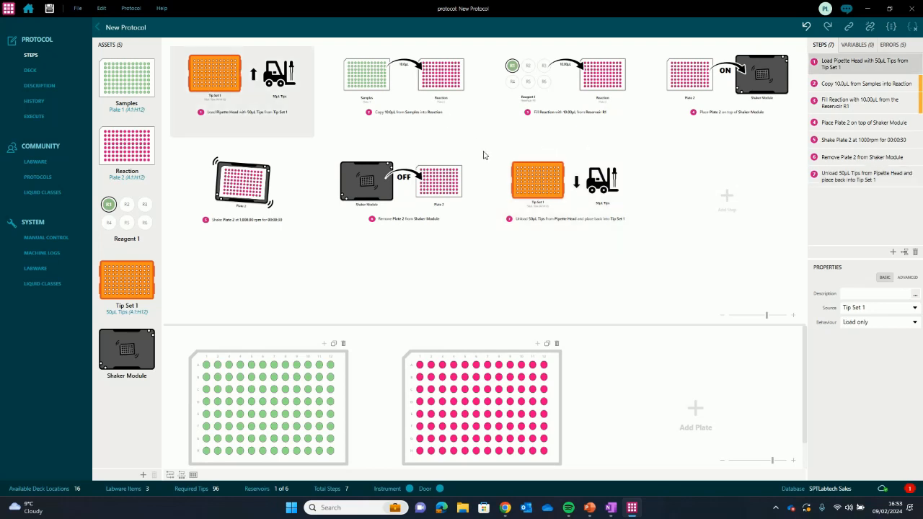
pyautogui.keyDown('shift'); pyautogui.click(539, 193); pyautogui.keyUp('shift')
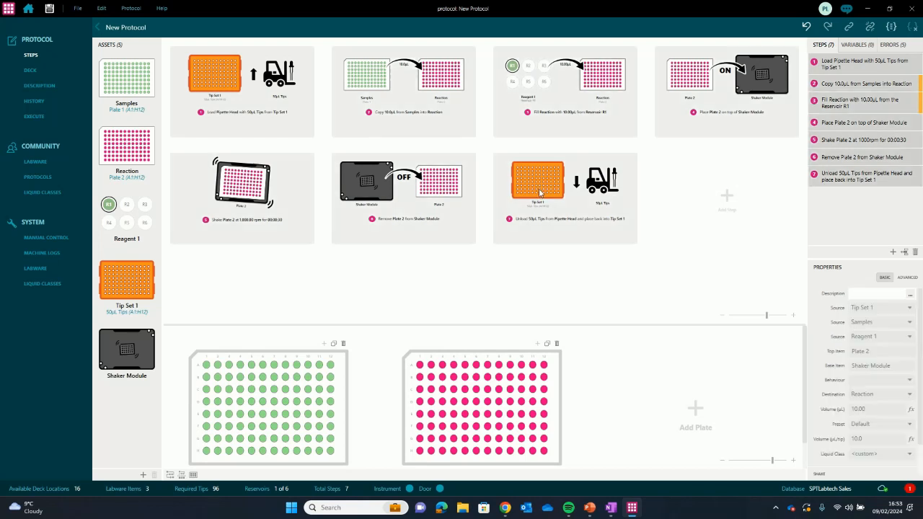
pyautogui.click(892, 27)
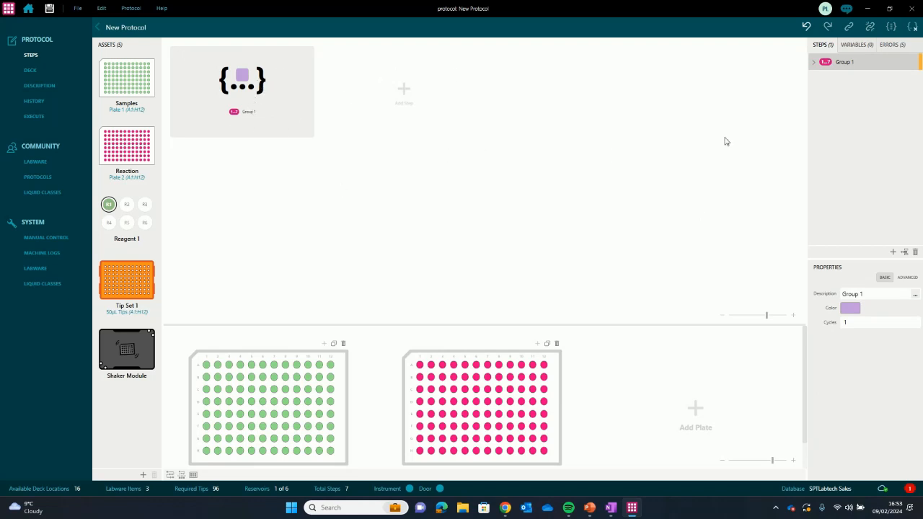
pyautogui.click(912, 27)
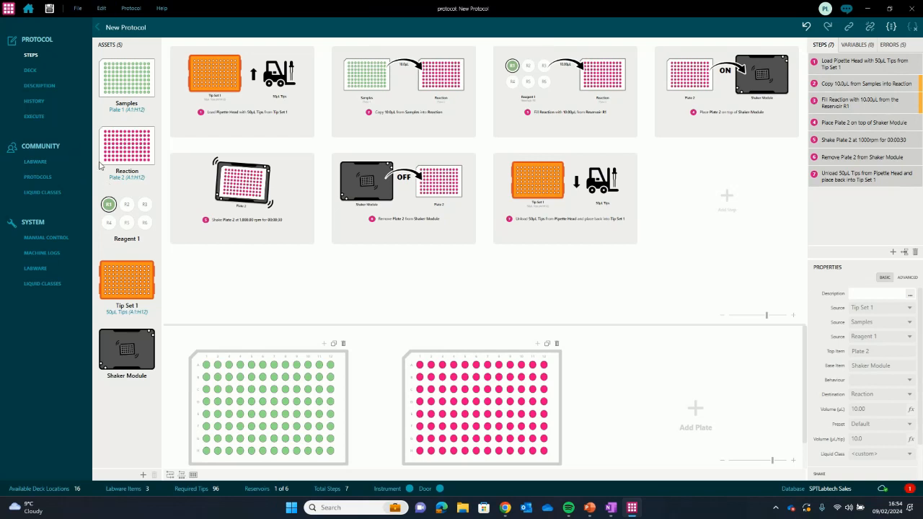
# - On the deck layout, place Plate 1 at U6, Plate 2 at U7 and Tip Set 1 at L5
pyautogui.click(29, 71)
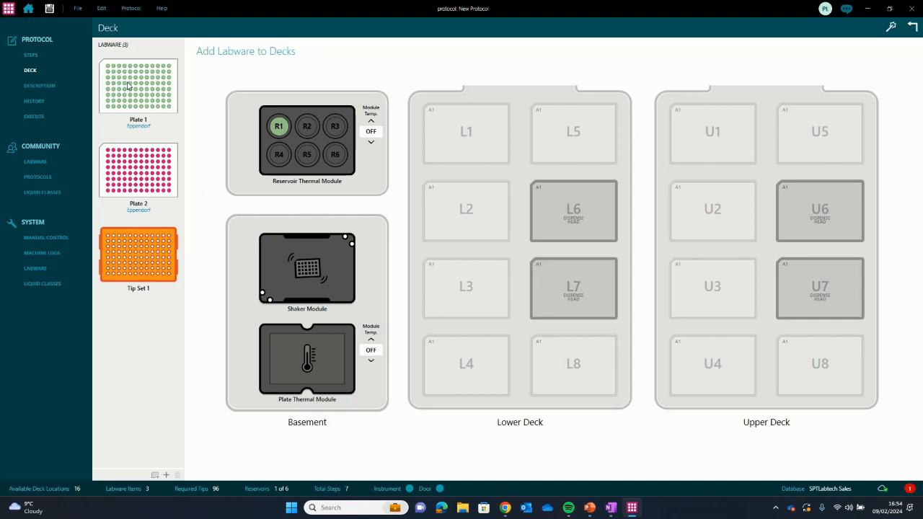
pyautogui.moveTo(140, 87); pyautogui.dragTo(845, 218)
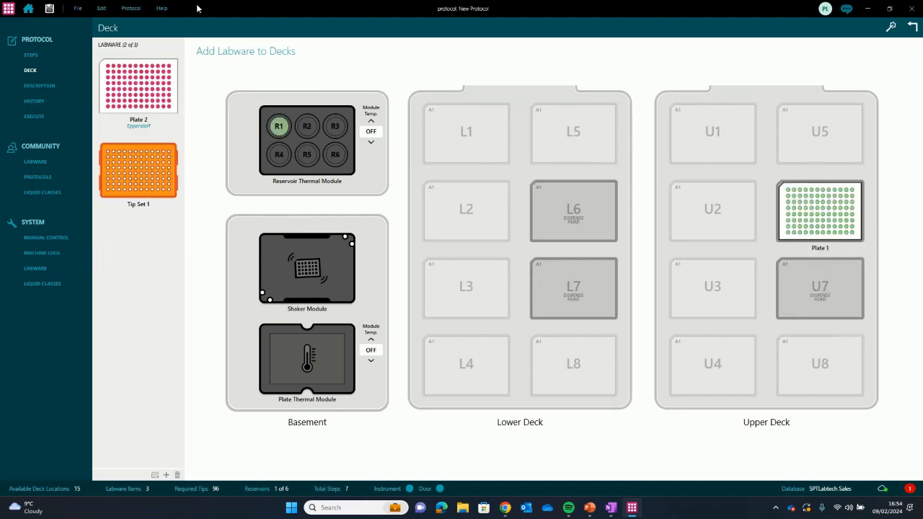
pyautogui.moveTo(140, 70); pyautogui.dragTo(806, 278)
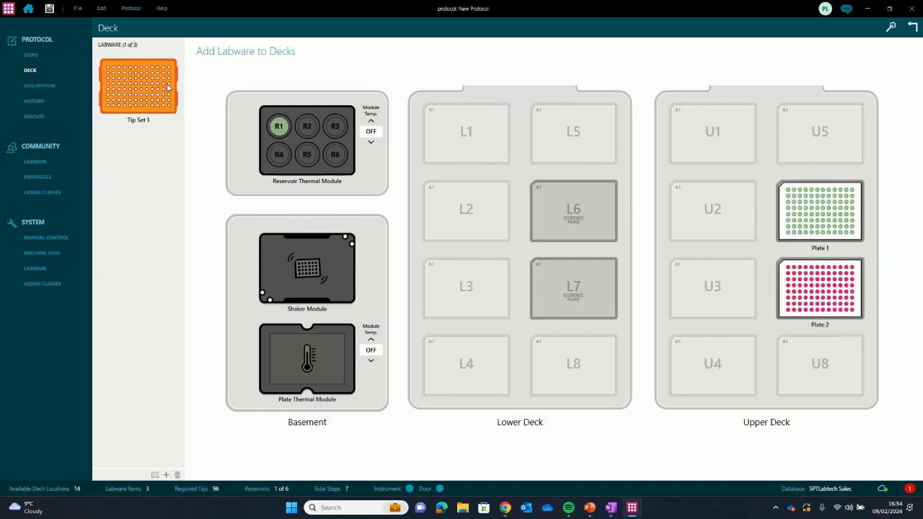
pyautogui.moveTo(127, 87); pyautogui.dragTo(546, 134)
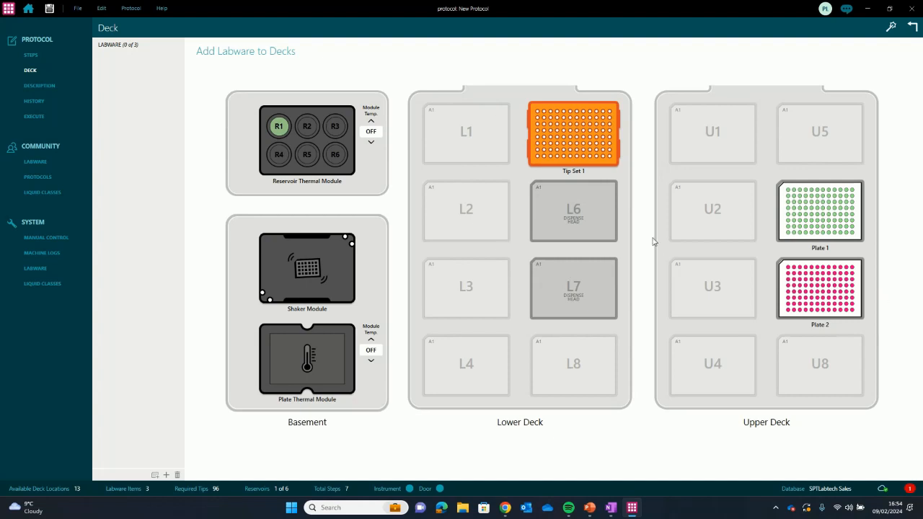
# - Try to move Tip Set 1 to upper deck location U1, and reset the deck setup
pyautogui.moveTo(558, 132); pyautogui.dragTo(711, 139)
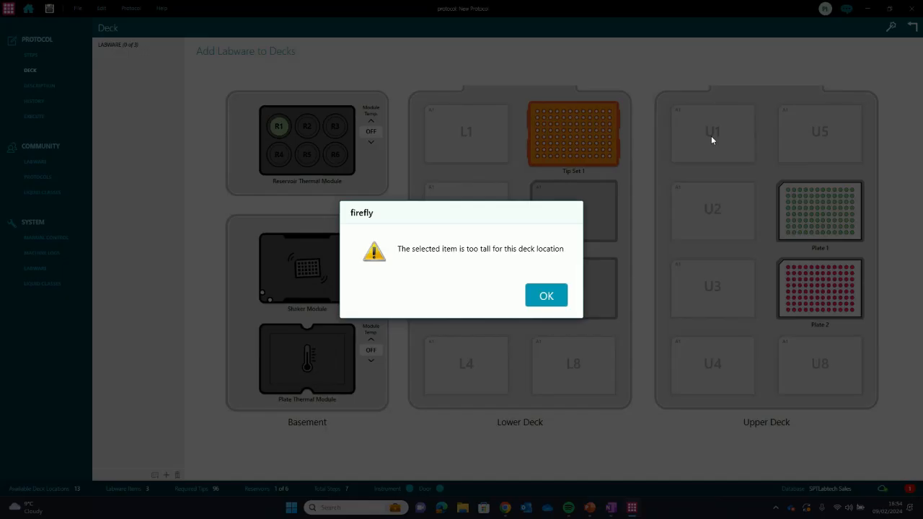
pyautogui.click(550, 296)
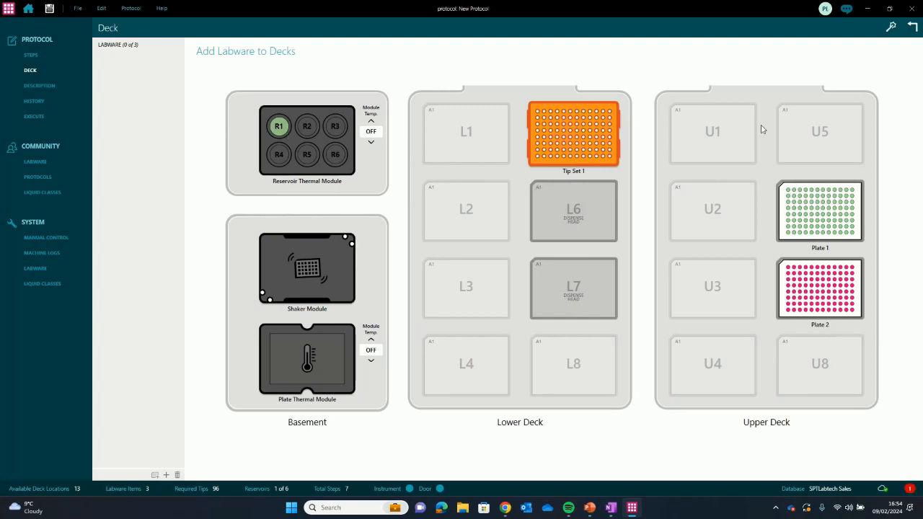
pyautogui.click(910, 33)
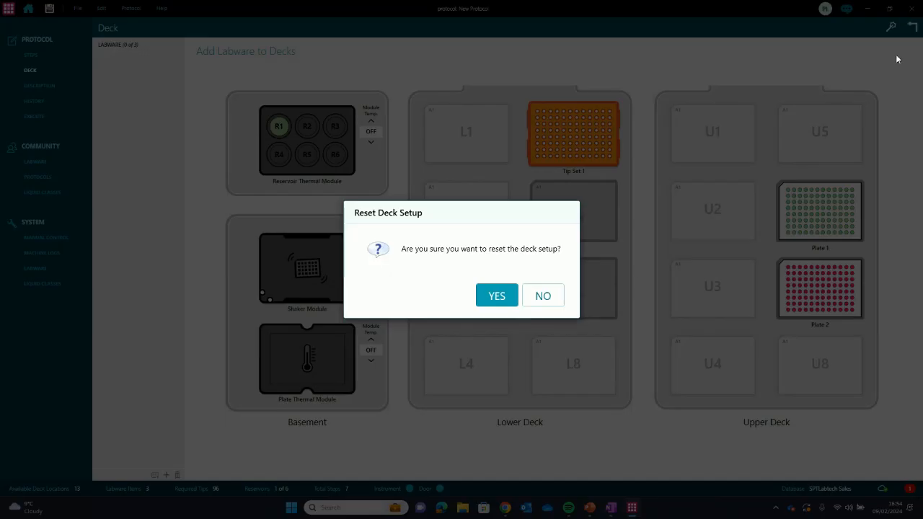
pyautogui.click(497, 297)
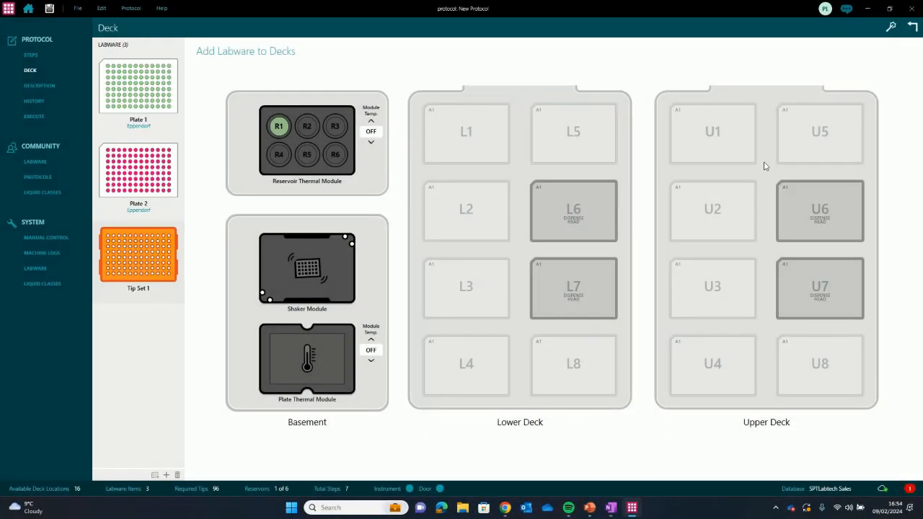
# - Place all labware on the decks automatically, and move Plate 1 to upper deck location U3
pyautogui.click(892, 27)
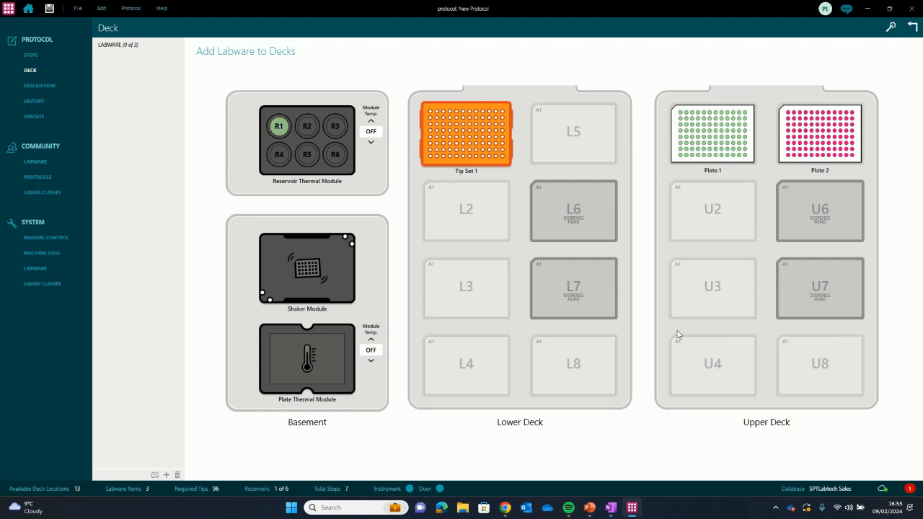
pyautogui.moveTo(714, 138); pyautogui.dragTo(695, 291)
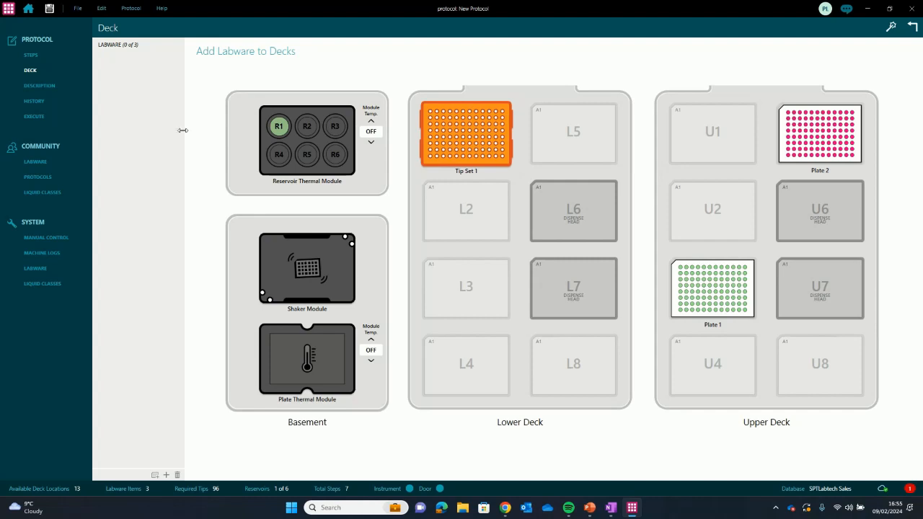
# - In the protocol's description, keep the type Not Specified and enter the text "This is a demonstration"
pyautogui.click(38, 85)
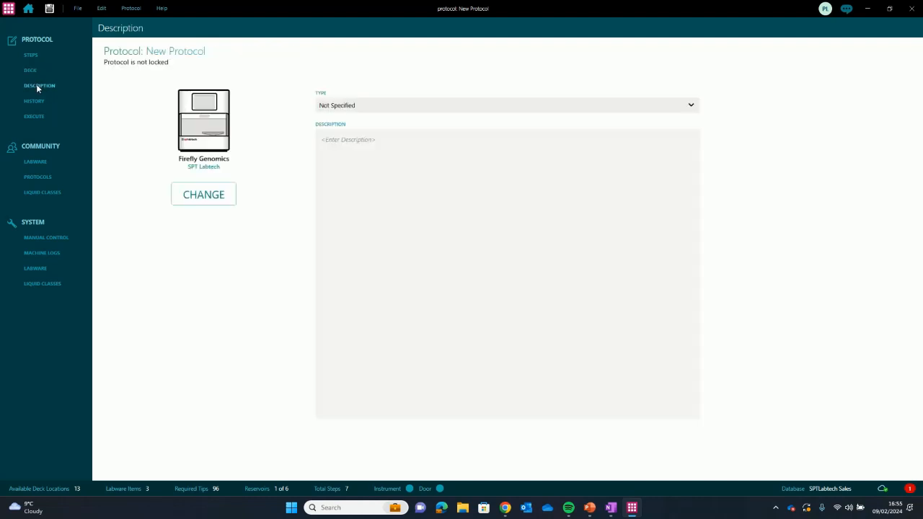
pyautogui.click(691, 106)
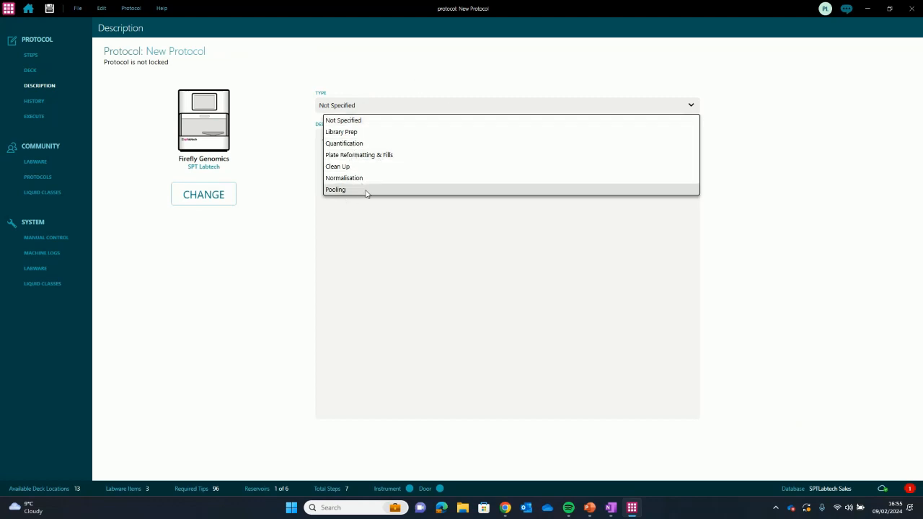
pyautogui.click(386, 122)
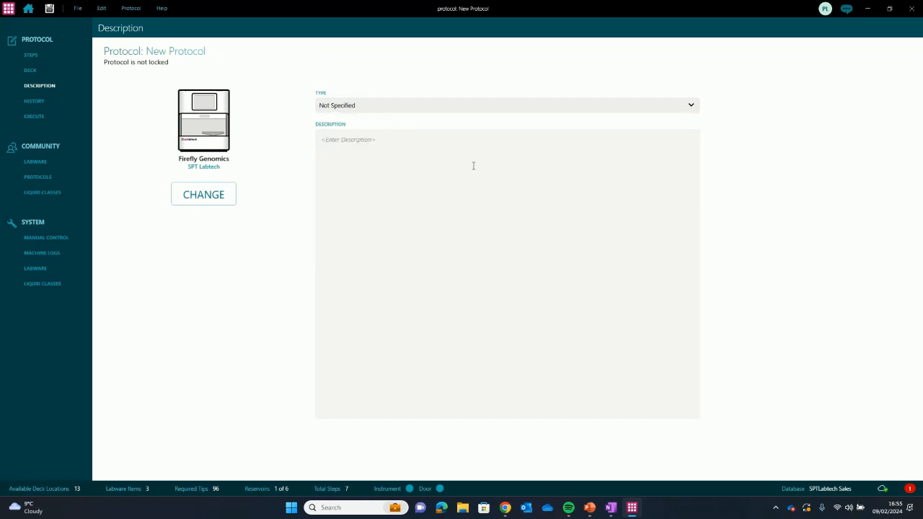
pyautogui.click(397, 138)
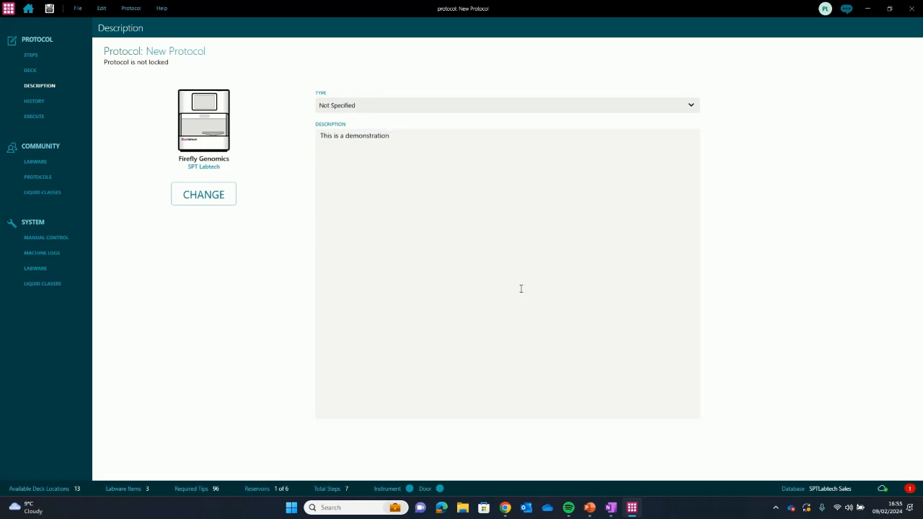
# - View the protocol's history and its execution overview
pyautogui.click(34, 102)
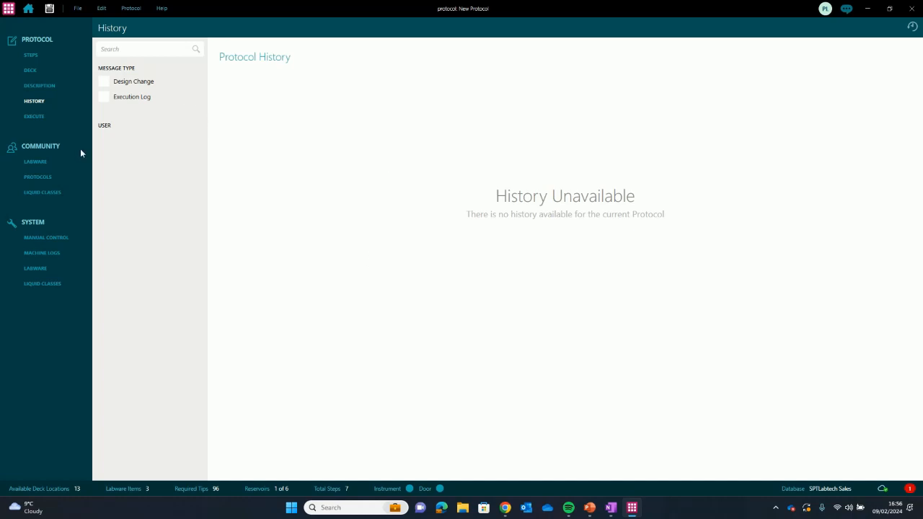
pyautogui.click(33, 116)
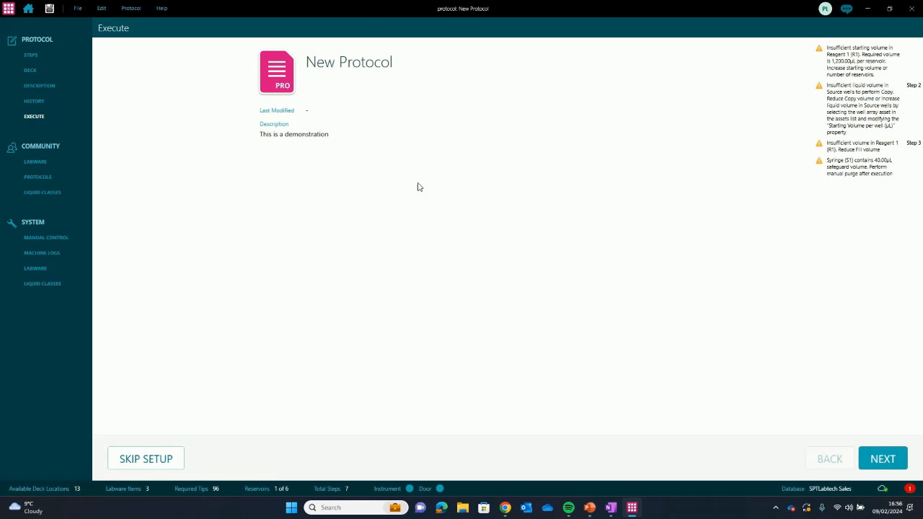
pyautogui.moveTo(505, 10)
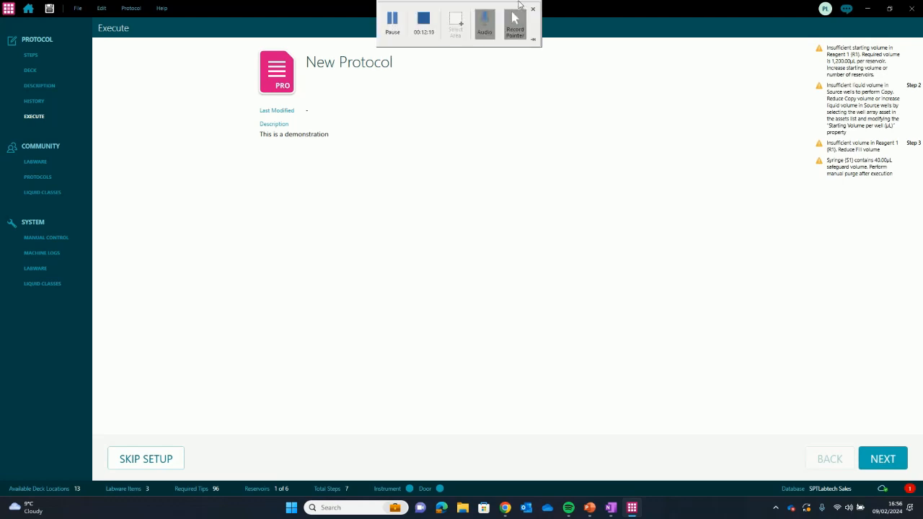
pyautogui.click(423, 19)
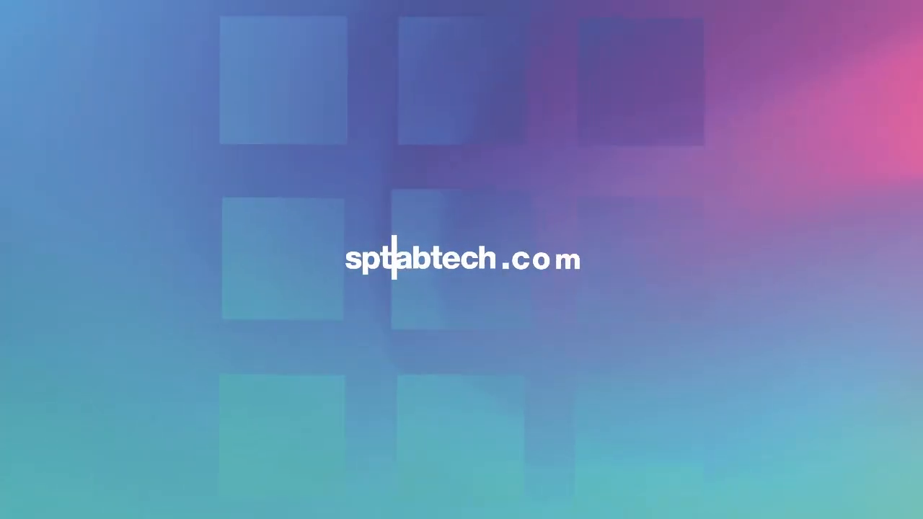